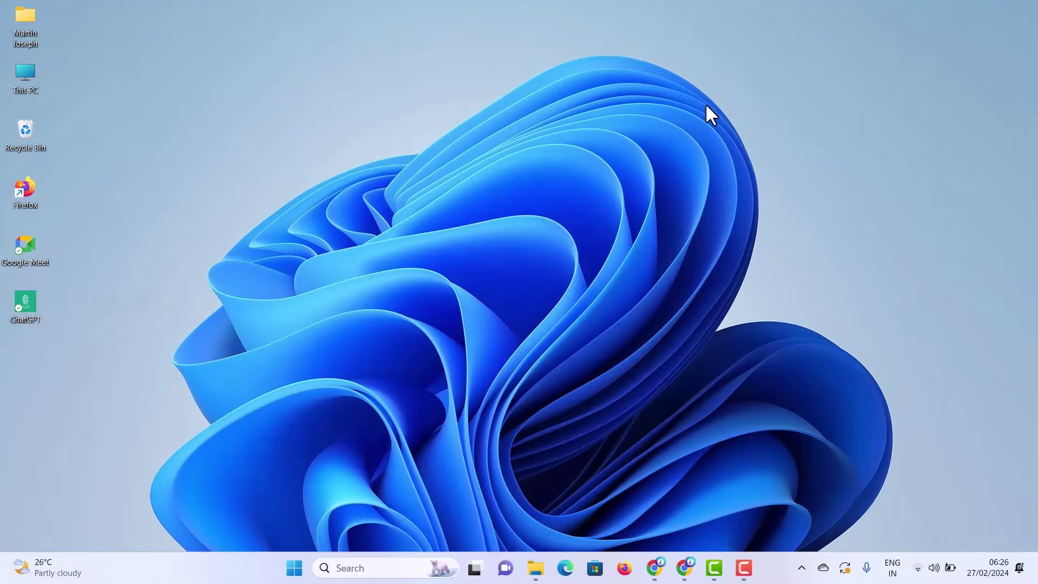
- Open File Explorer on the Downloads folder listing image-5-1024x1024
click(535, 567)
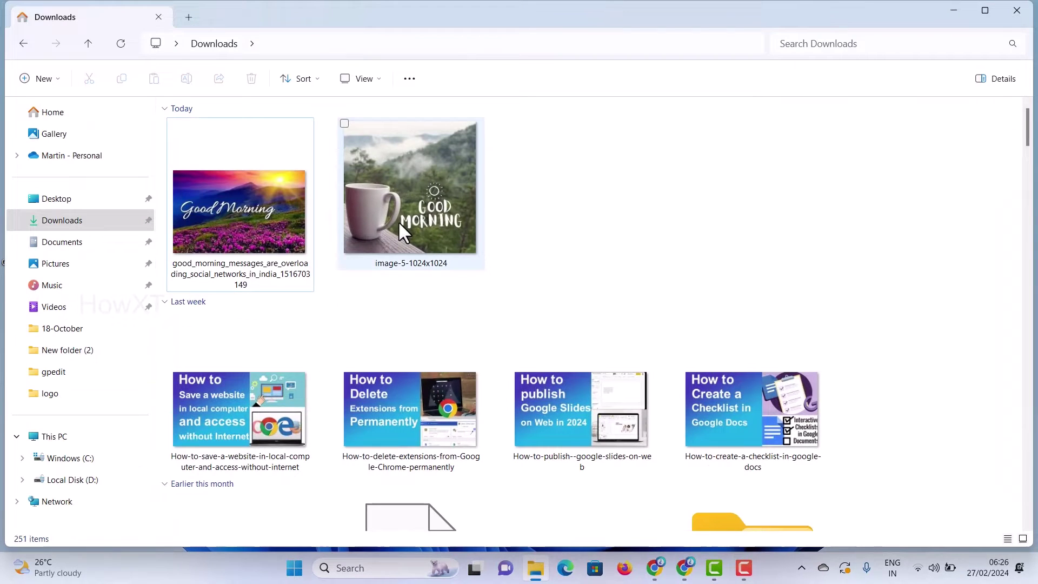
- Select image-5-1024x1024 in Downloads, bring up its context menu, then dismiss it
click(395, 189)
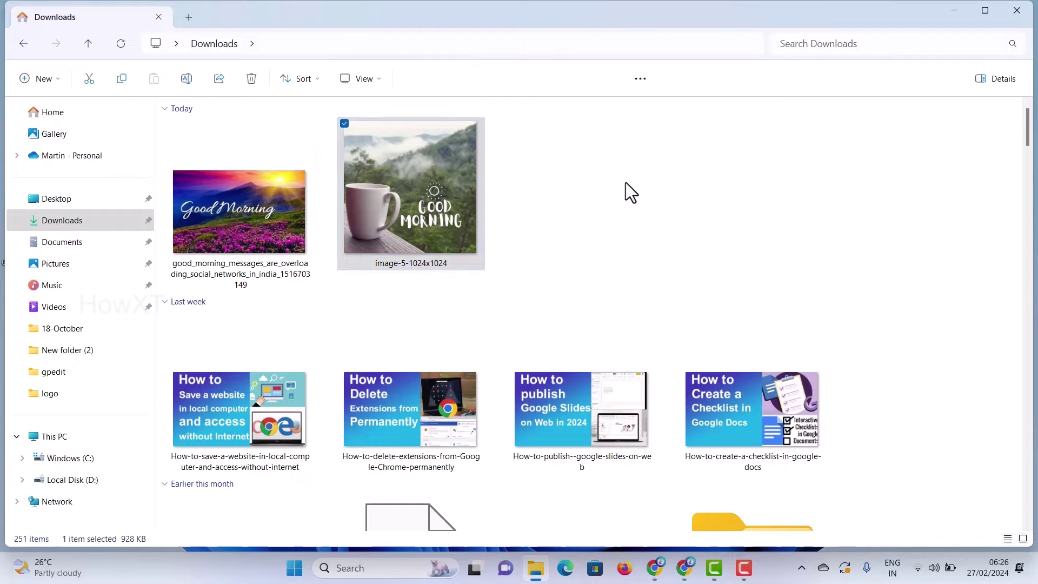
key(shift+F10)
click(689, 199)
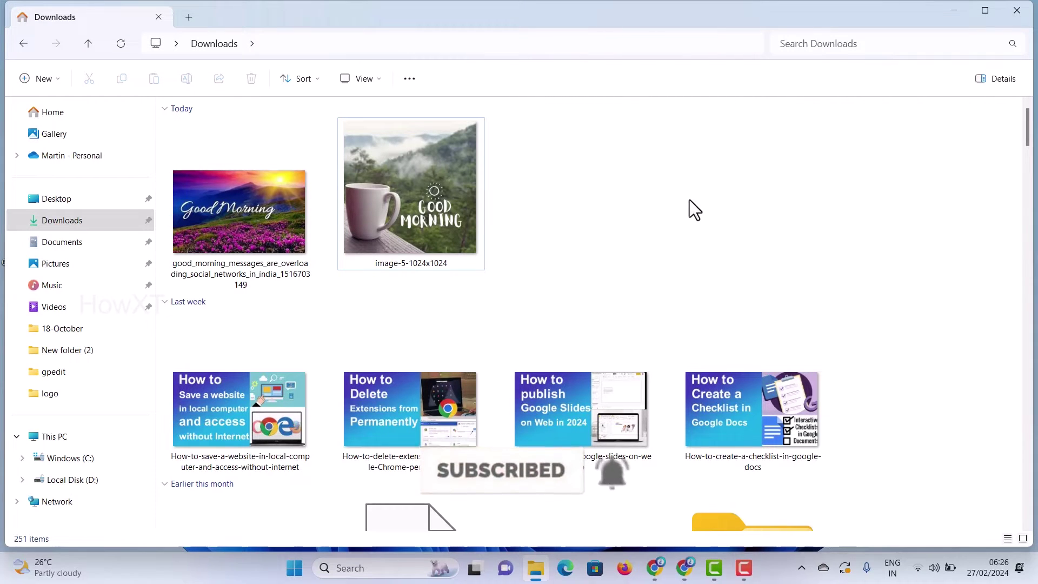
- Search Google in Chrome for 'photopea' and open the 'Photopea | Online Photo Editor' result
click(684, 568)
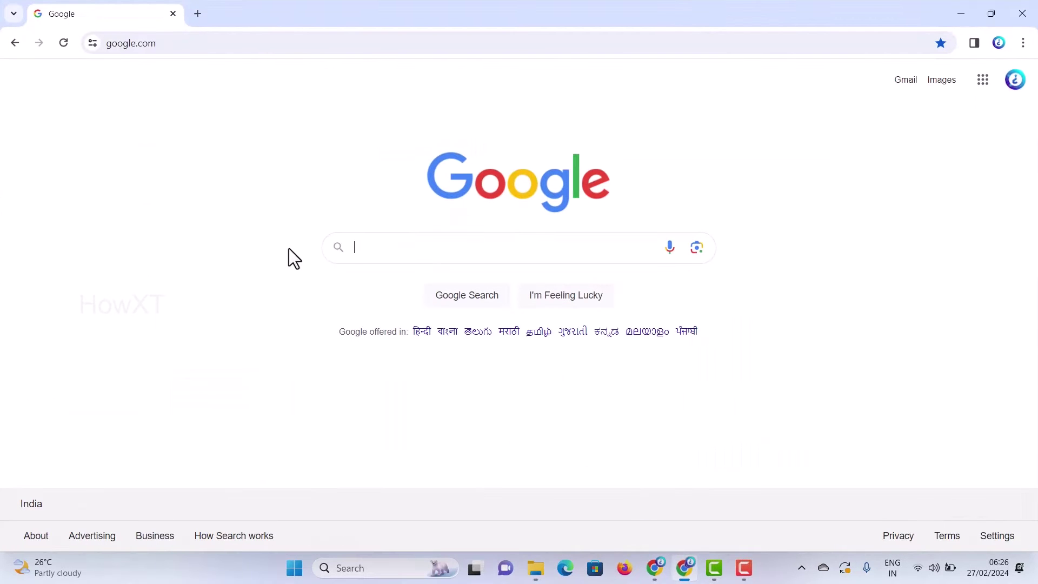
click(399, 244)
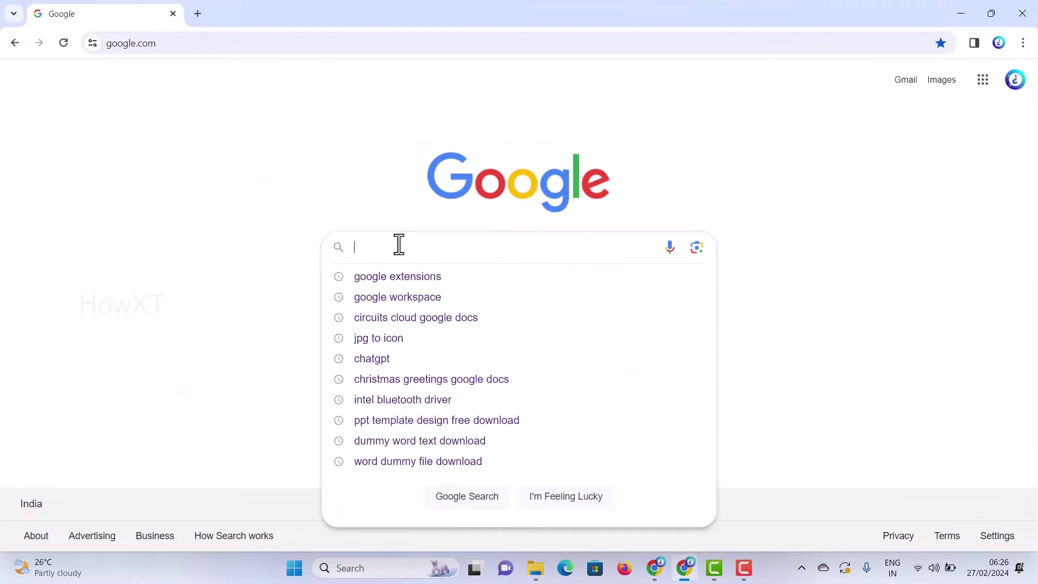
text(photop)
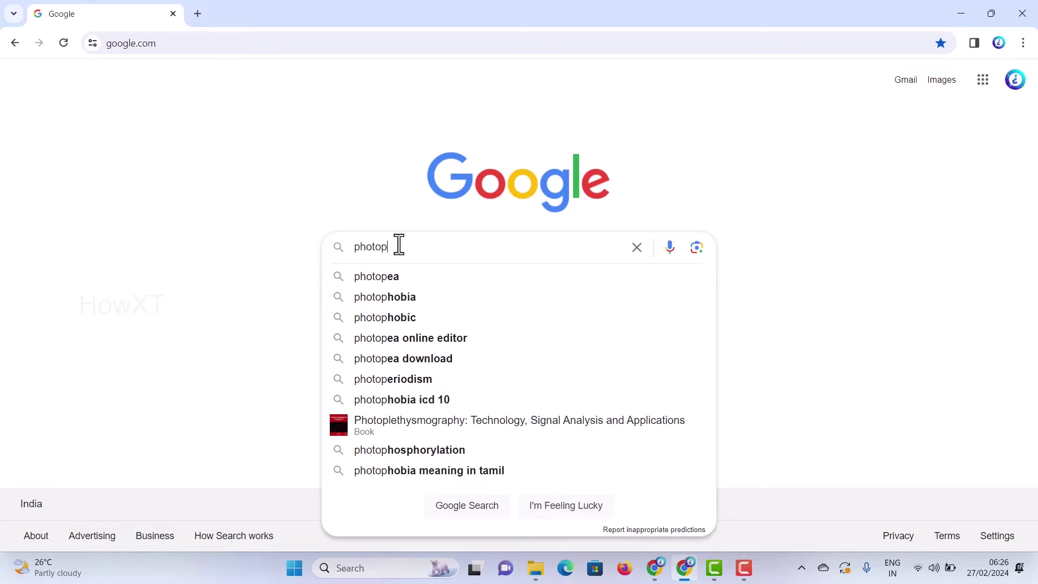
text(ea)
key(Return)
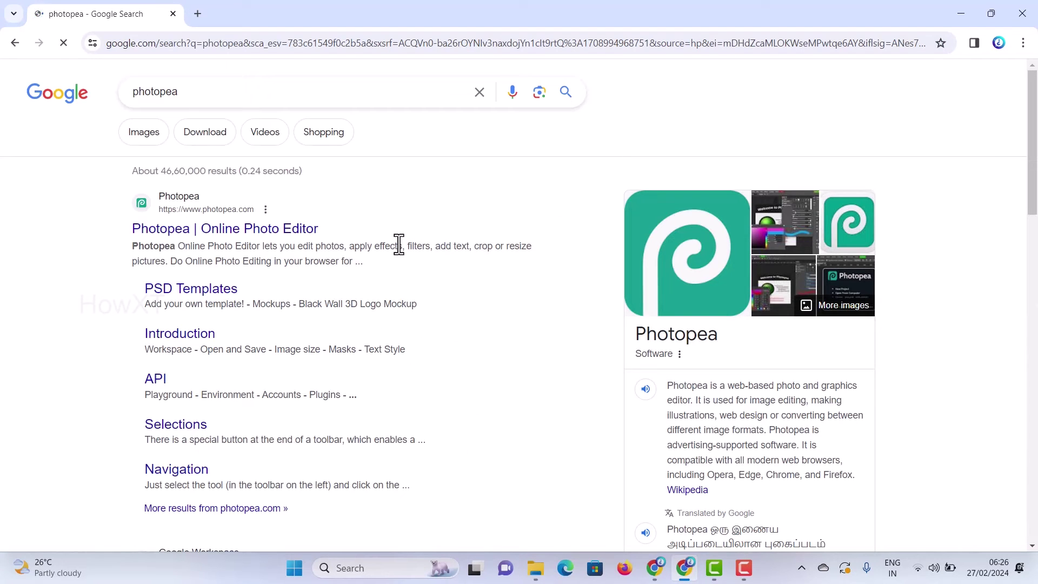
click(237, 231)
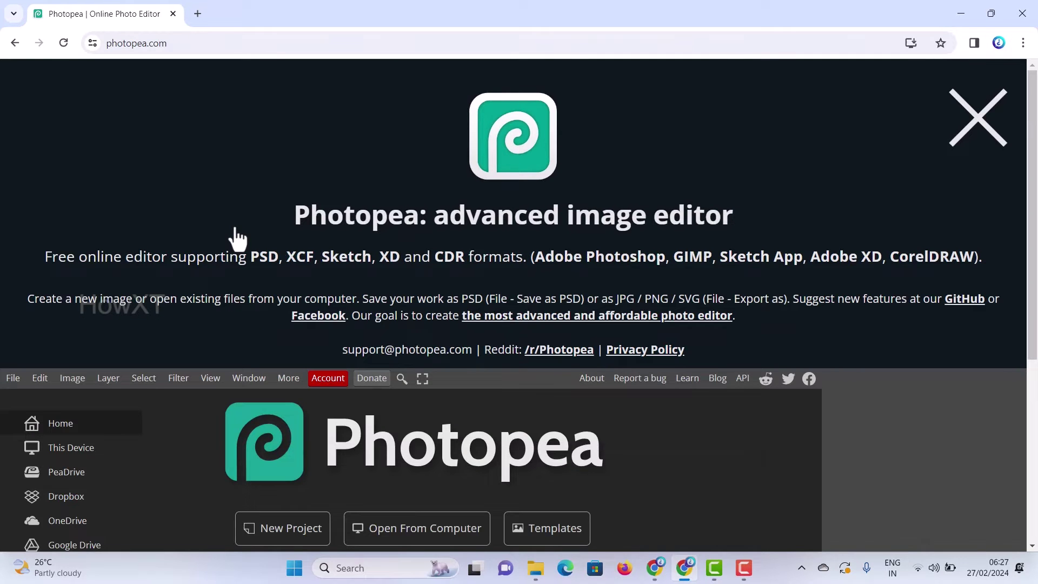
- Scroll so the Photopea menu bar sits at the top, then show the File menu
scroll(792, 264, down, 3)
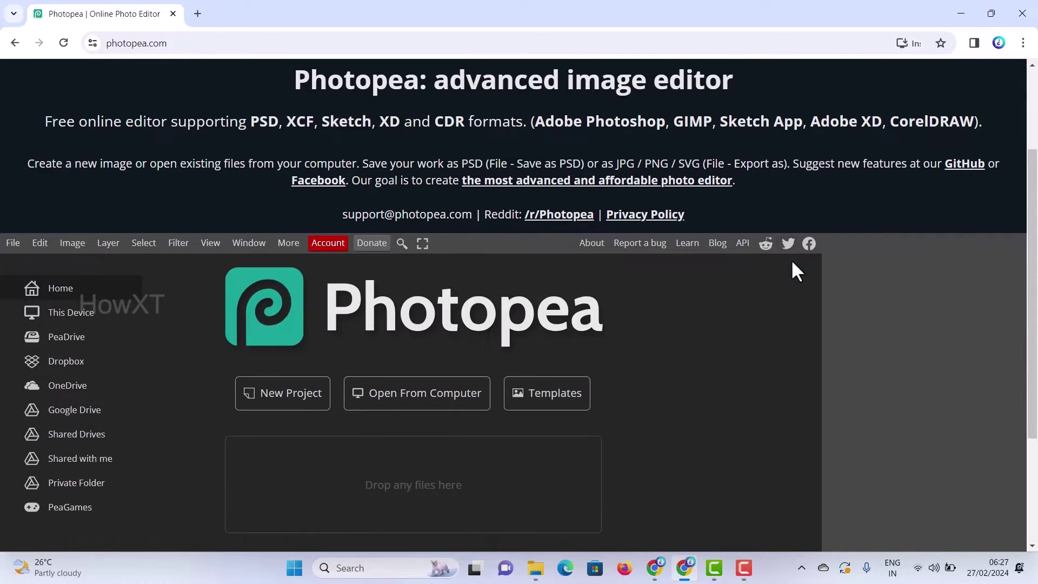
scroll(793, 264, down, 3)
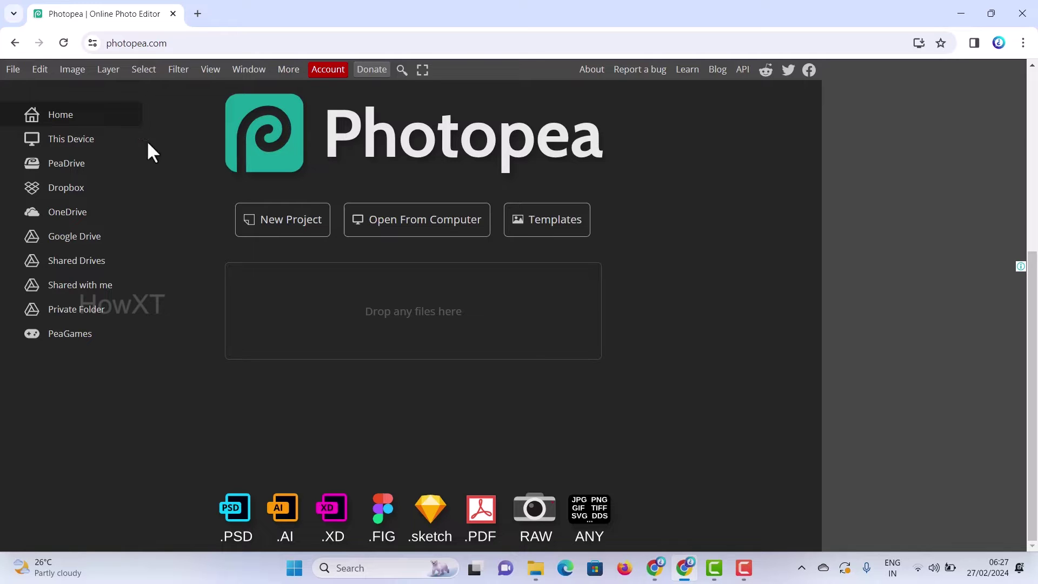
click(172, 43)
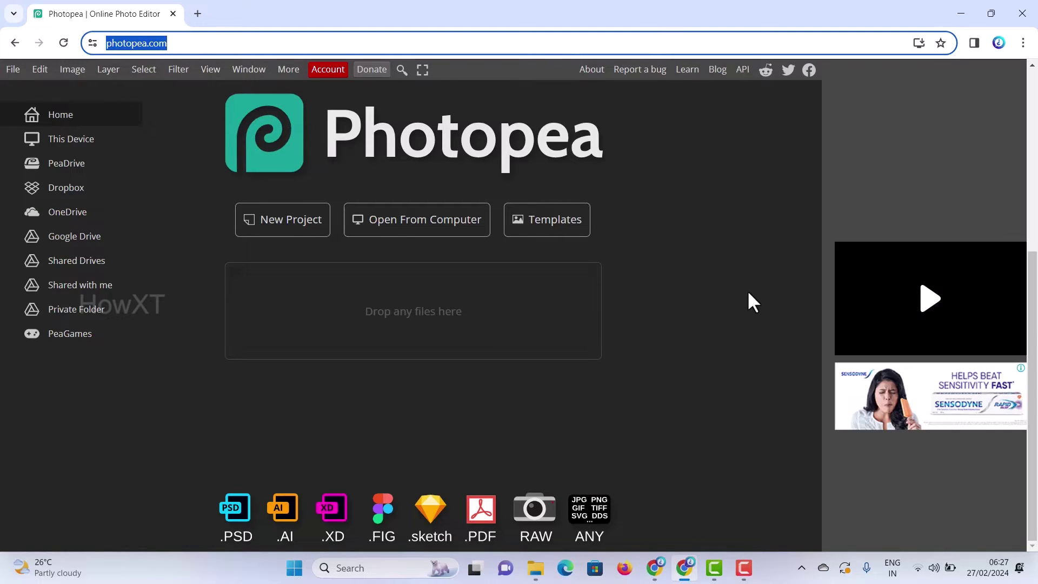
click(12, 70)
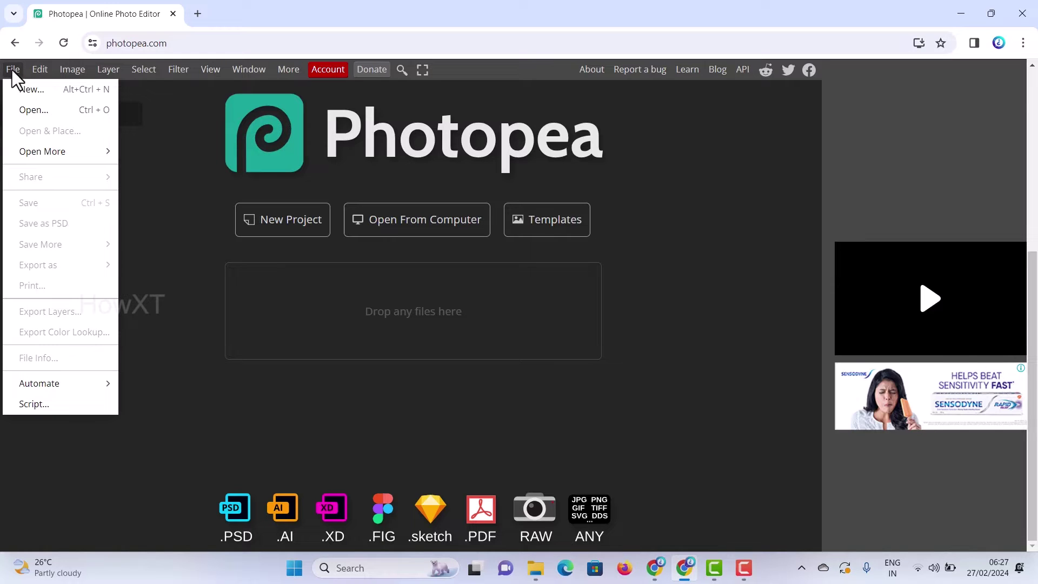
- Open image-5-1024x1024 from the Downloads folder with File > Open
click(33, 109)
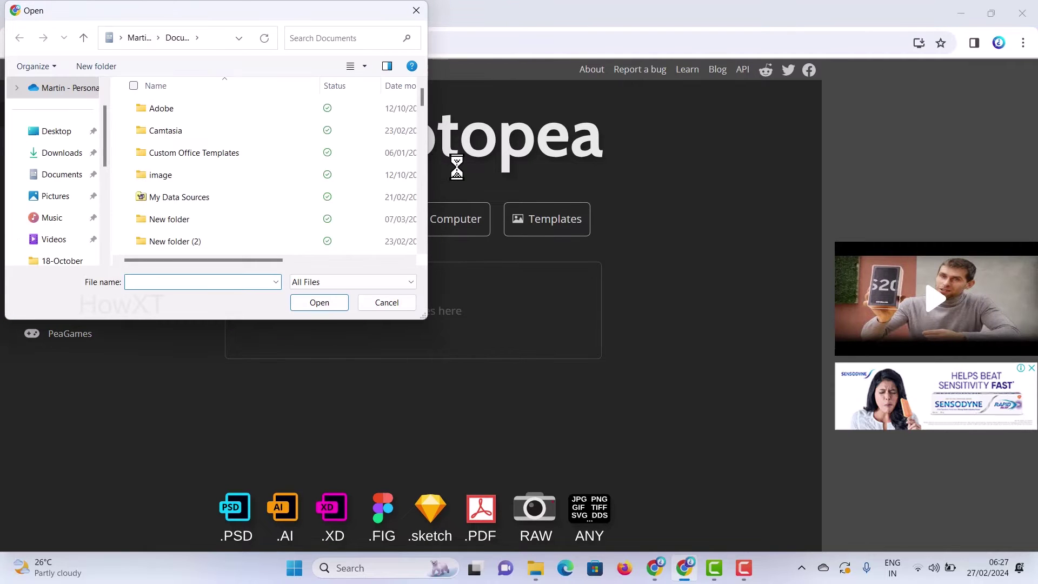
click(53, 158)
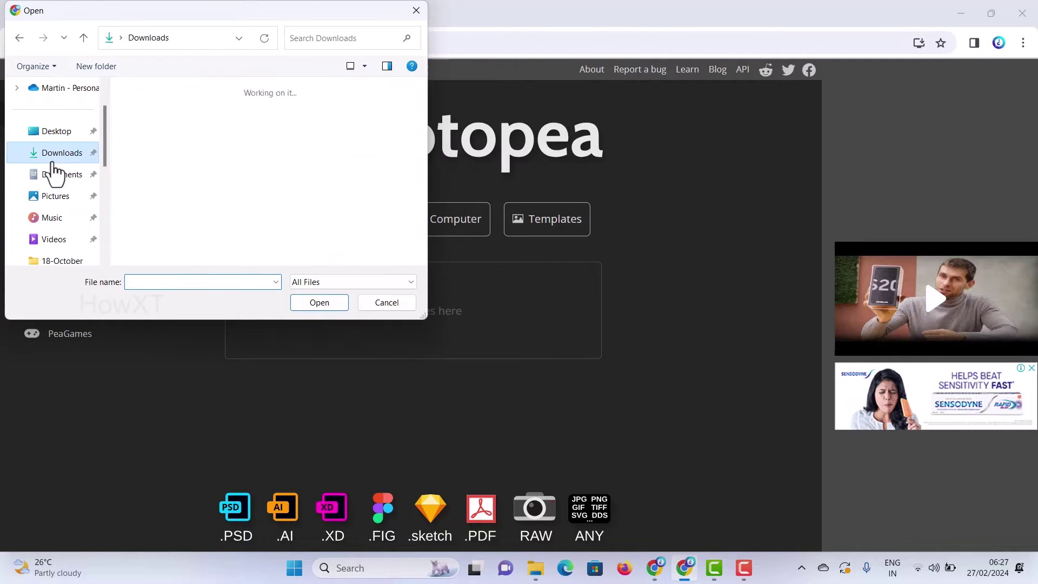
click(217, 131)
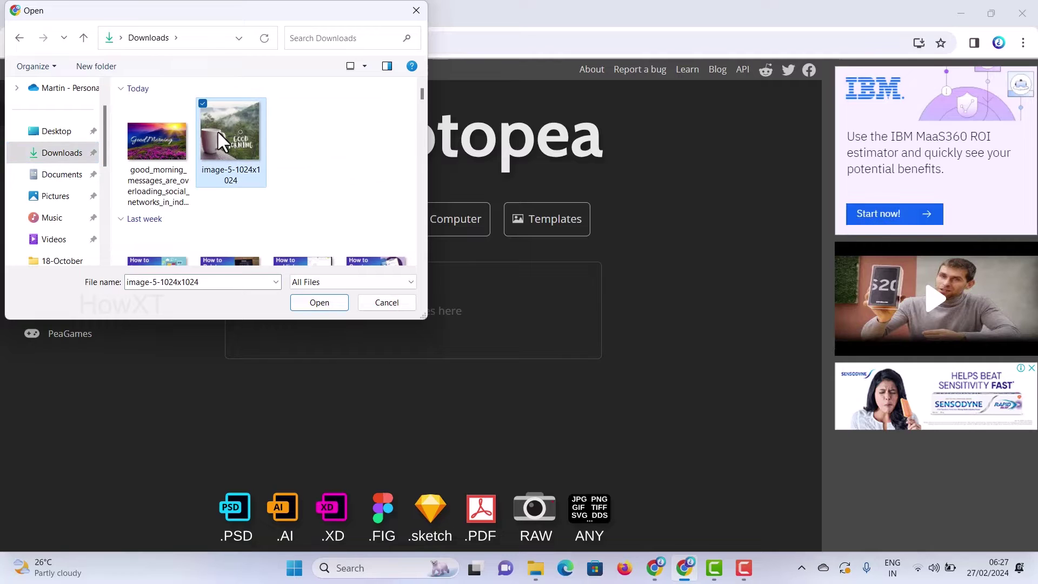
click(320, 302)
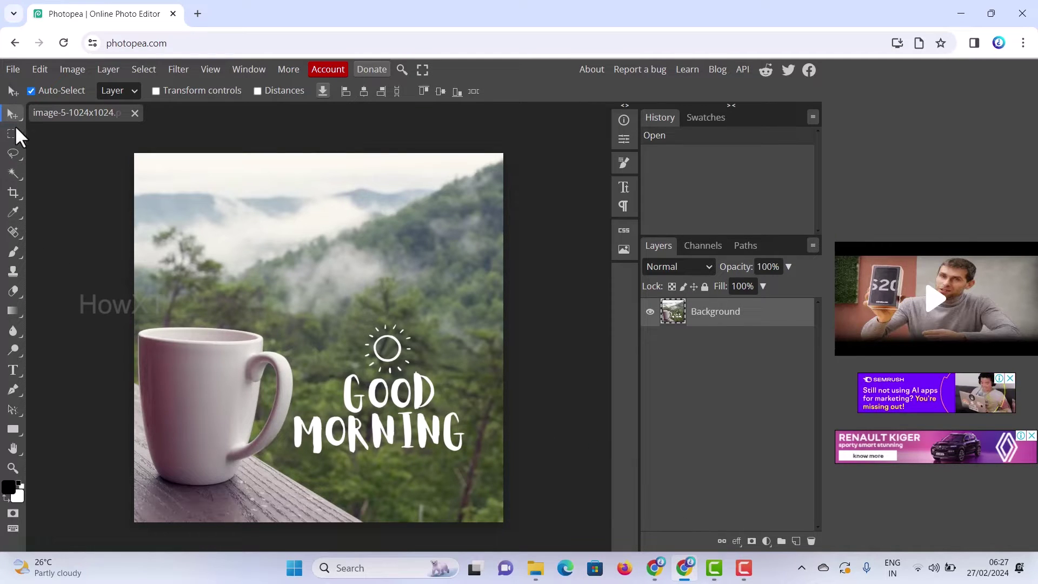
- Set the Magic Wand to Add to selection and select the letters G, O, O, D
click(11, 171)
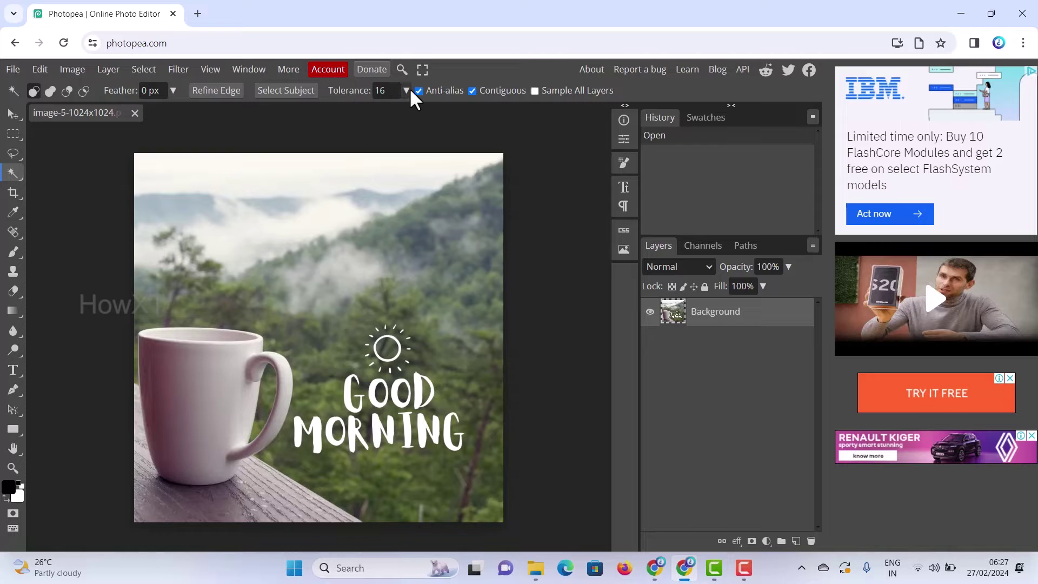
click(51, 91)
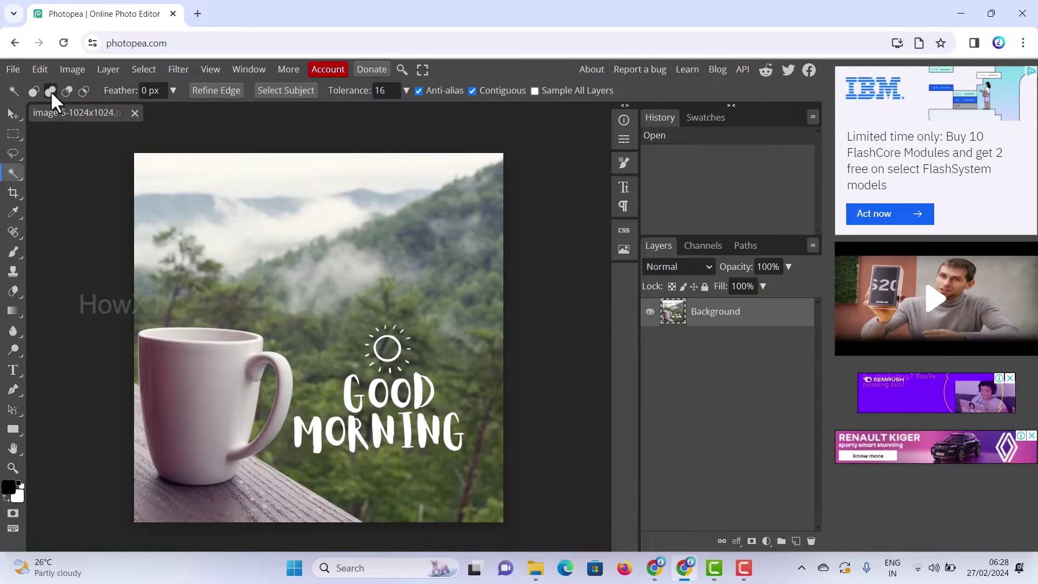
click(348, 396)
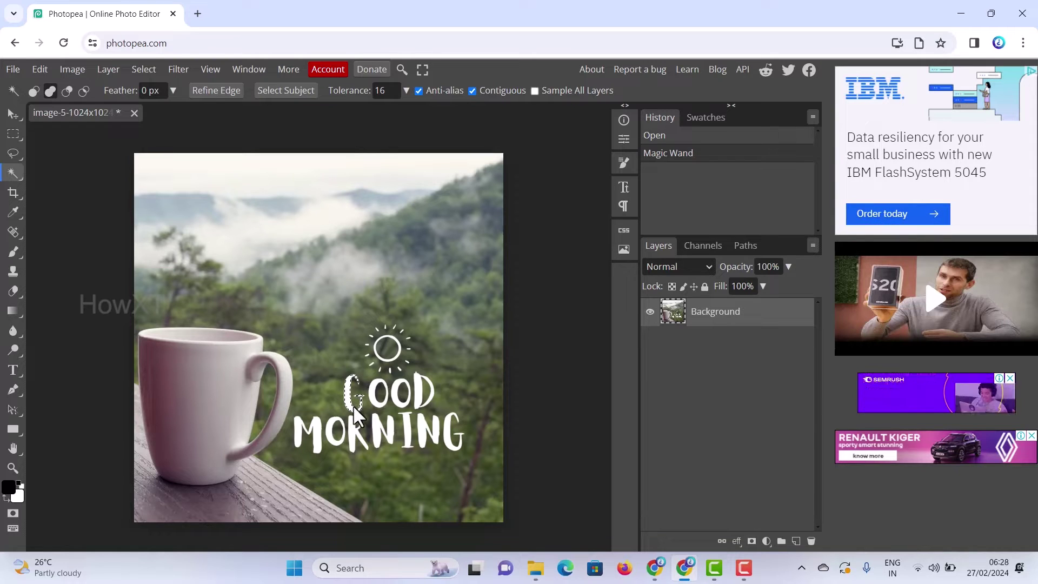
click(380, 397)
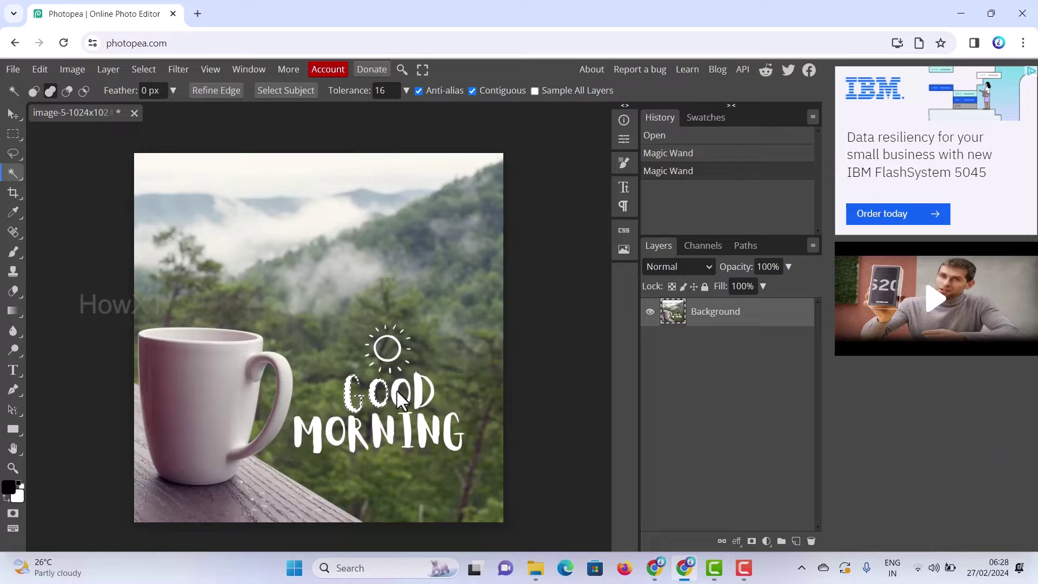
click(397, 391)
click(421, 392)
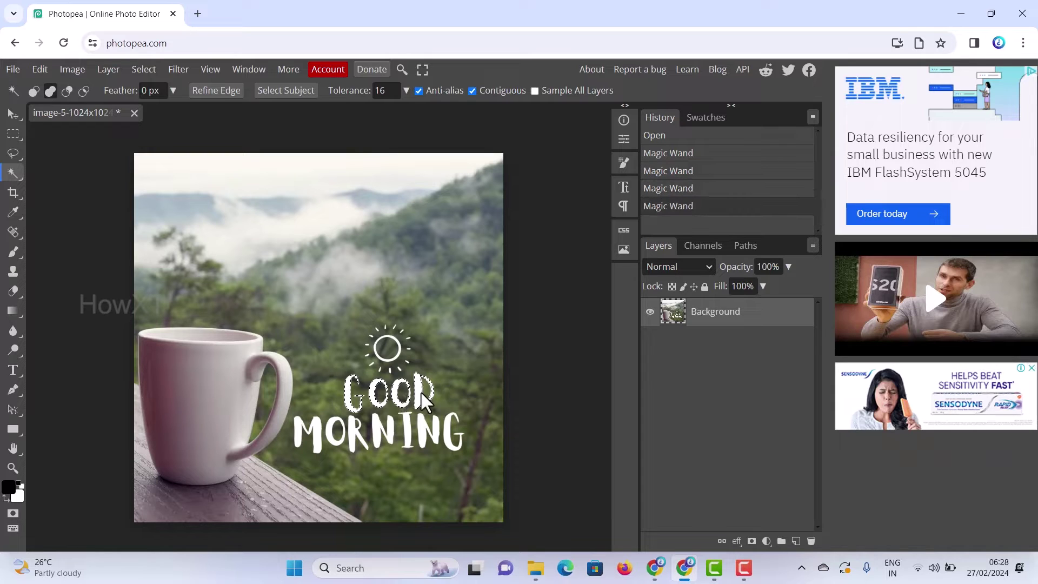
- Add the M, O, R and N of MORNING to the selection
click(323, 437)
click(341, 435)
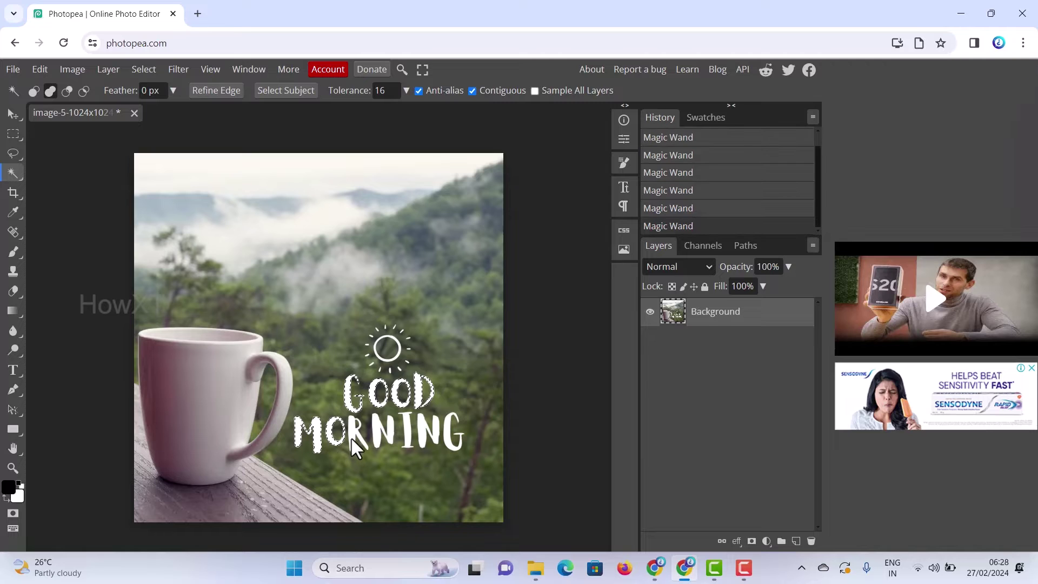
click(359, 433)
click(377, 430)
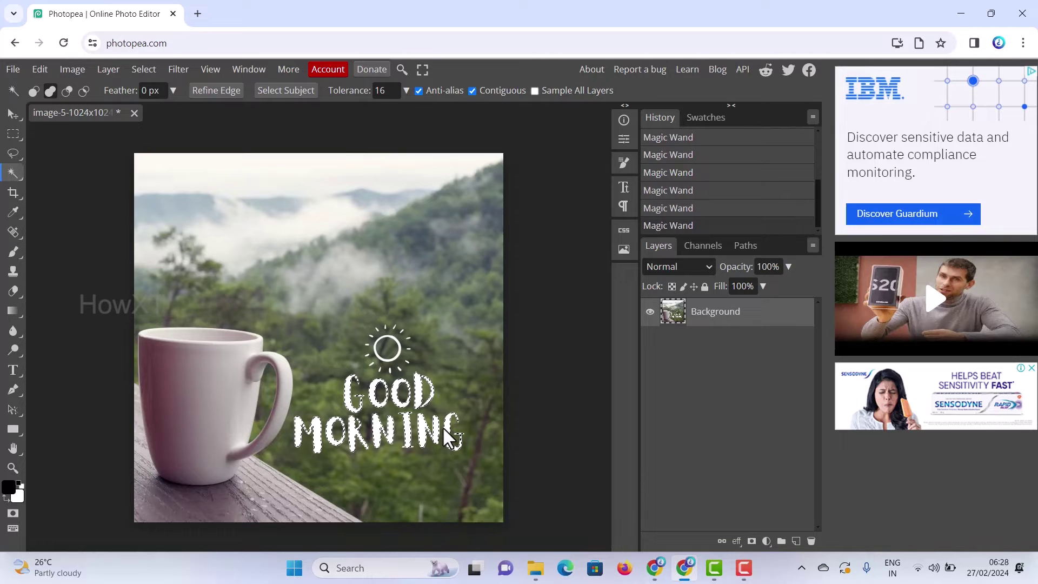
- Expand the letter selection outward by 5 px with Select > Modify > Expand
click(145, 69)
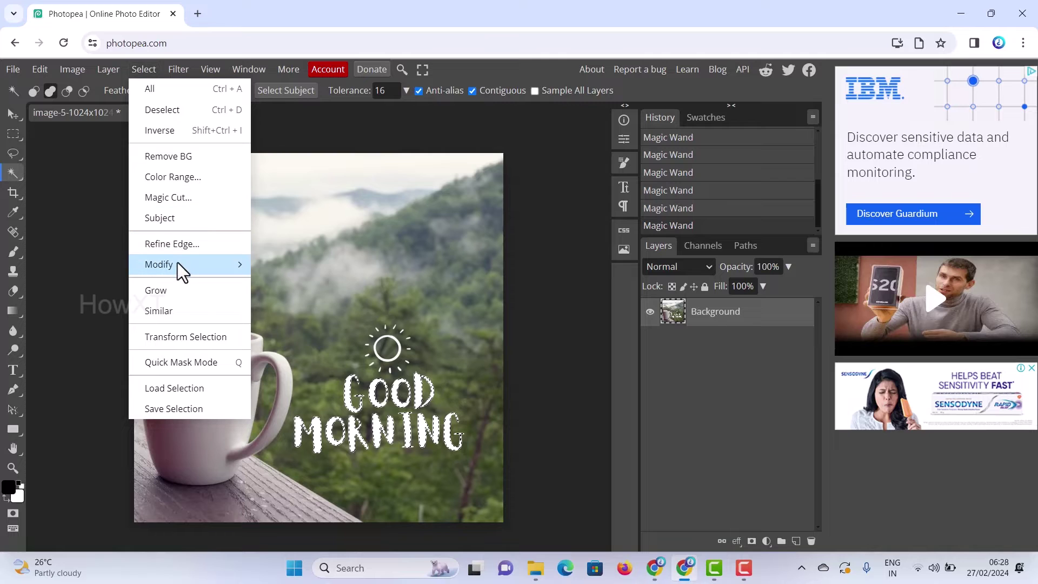
mouse_move(178, 262)
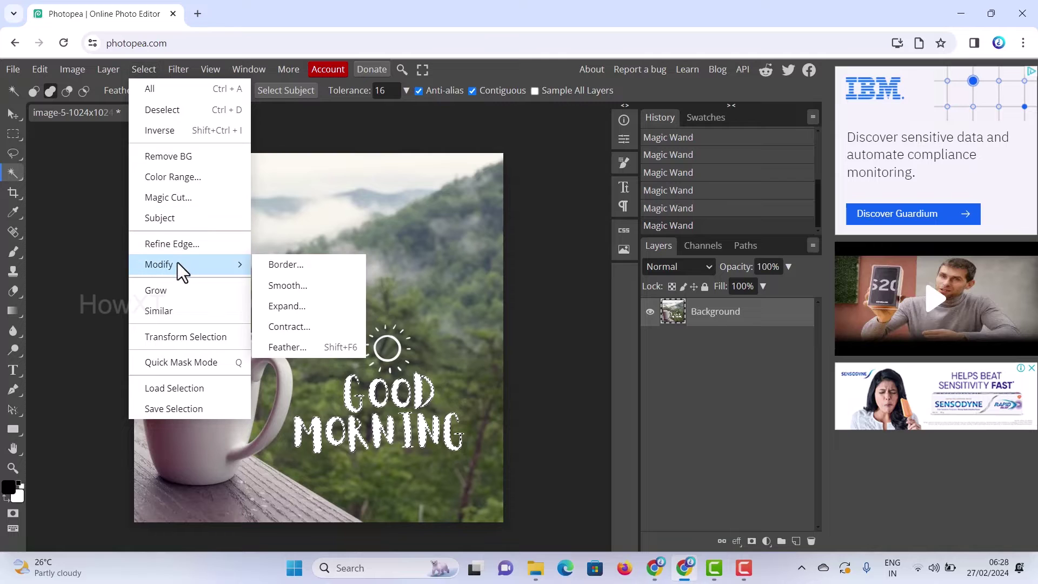
click(295, 306)
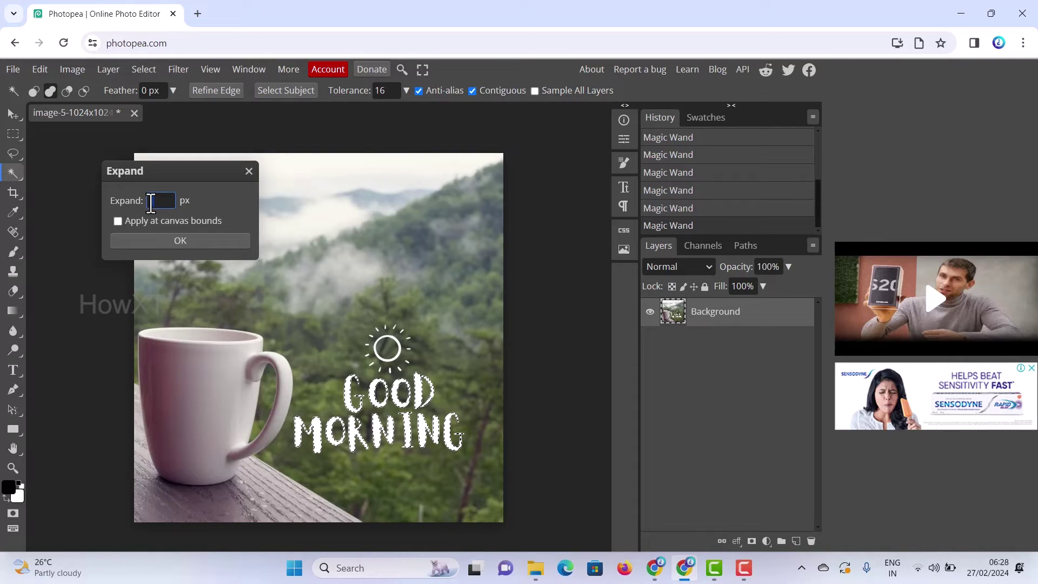
click(163, 236)
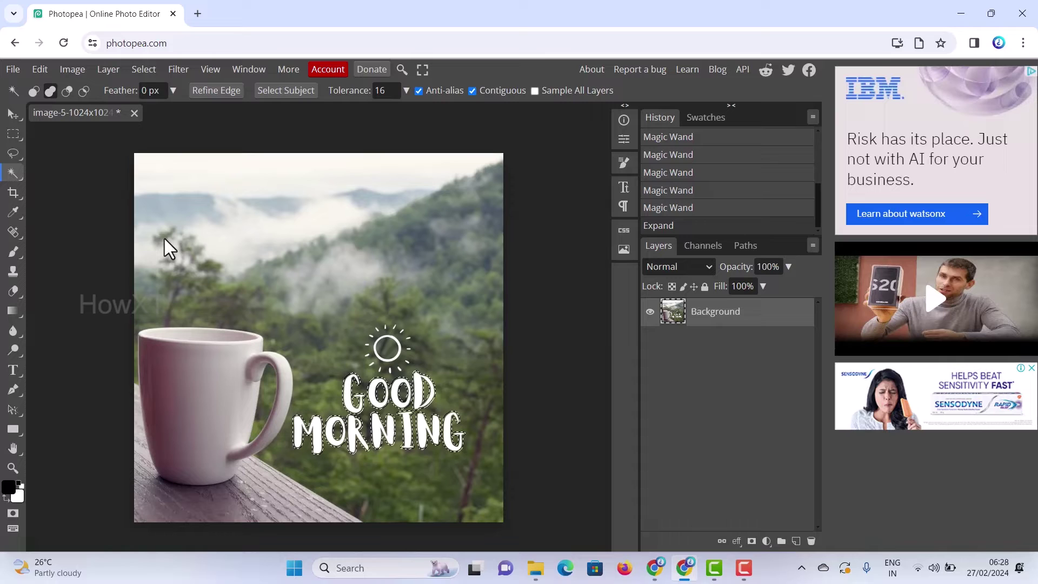
- Fill the GOOD MORNING selection using Content Aware in the Edit > Fill dialog
click(42, 69)
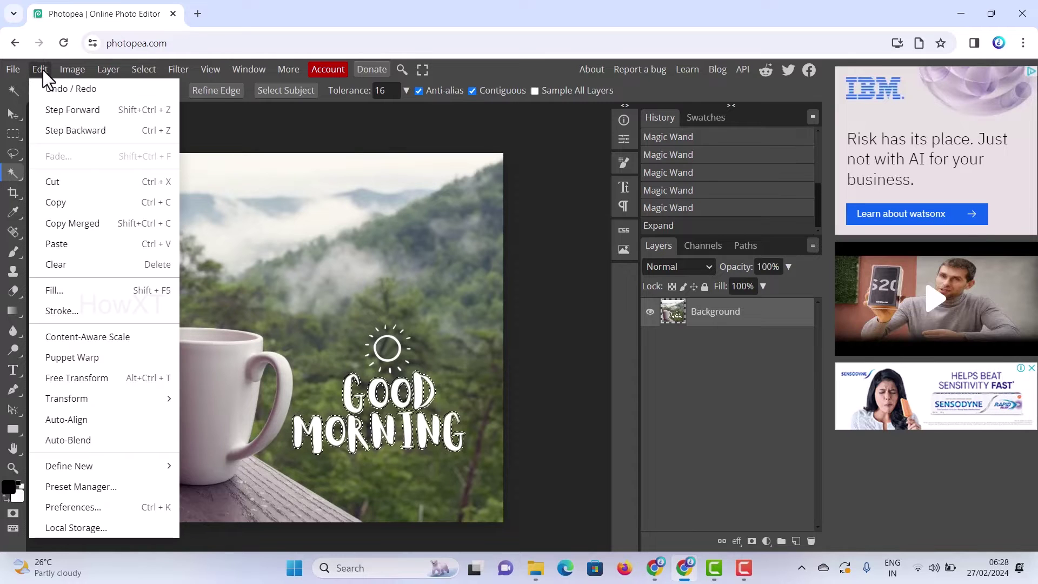
click(57, 292)
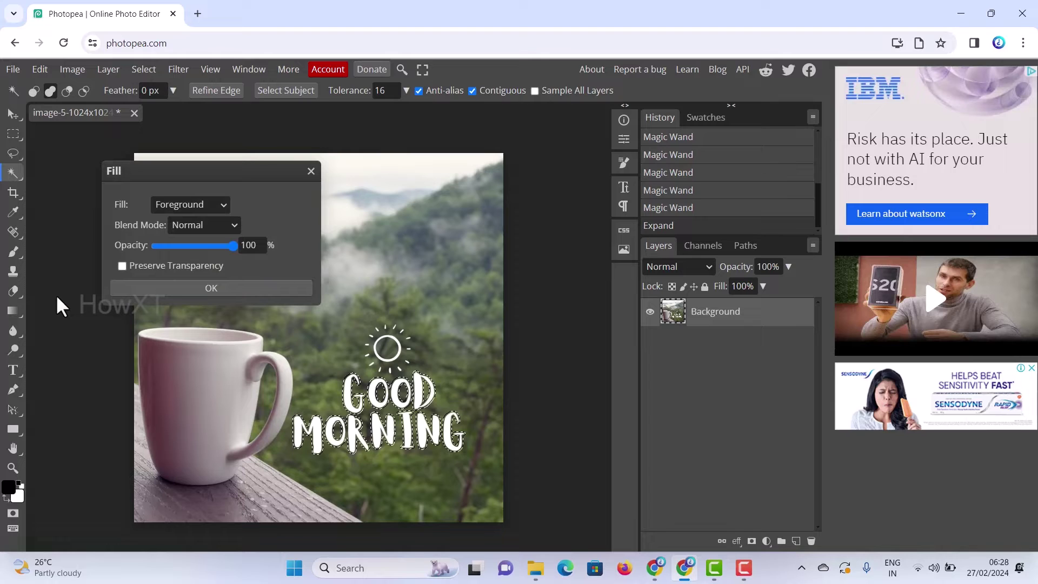
click(182, 206)
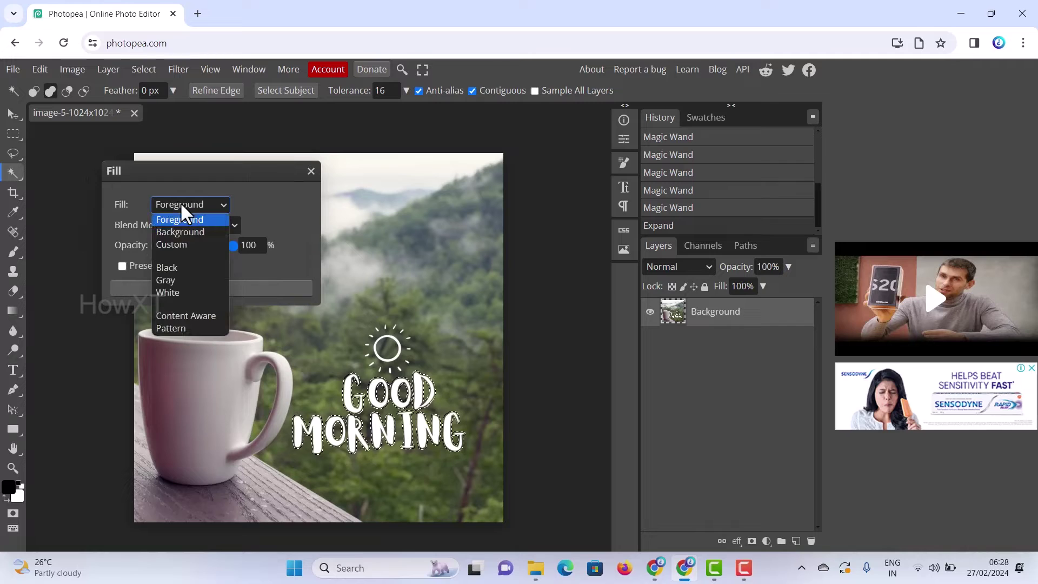
click(173, 315)
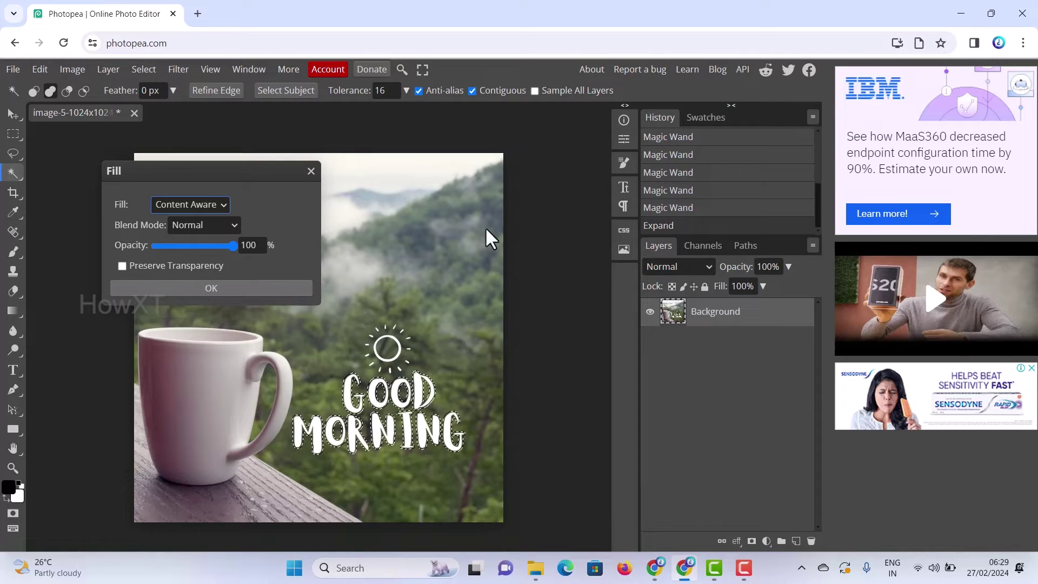
key(Return)
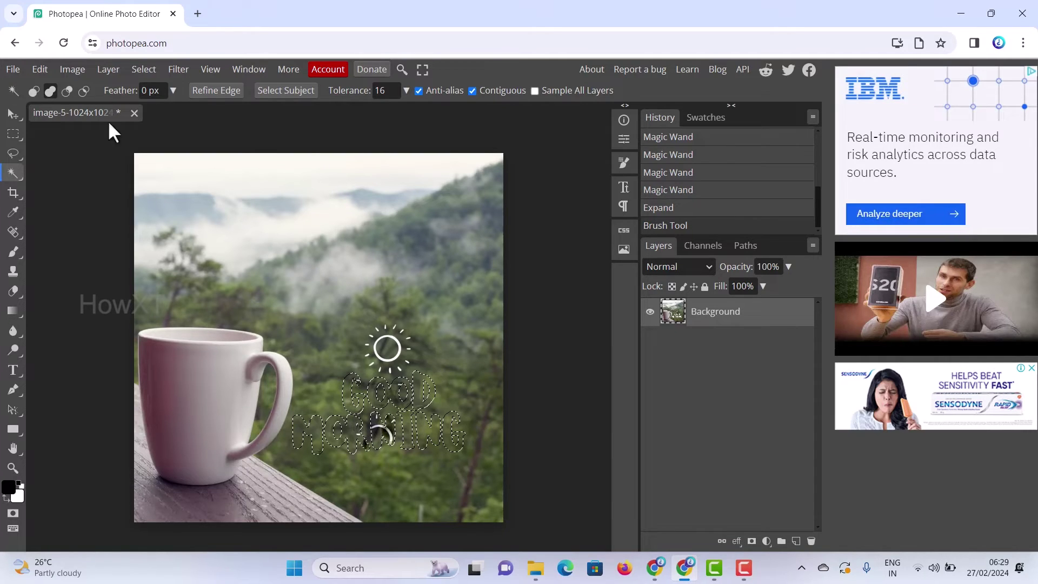
- Deselect the text, then draw an Ellipse Select oval around the sun icon
click(139, 68)
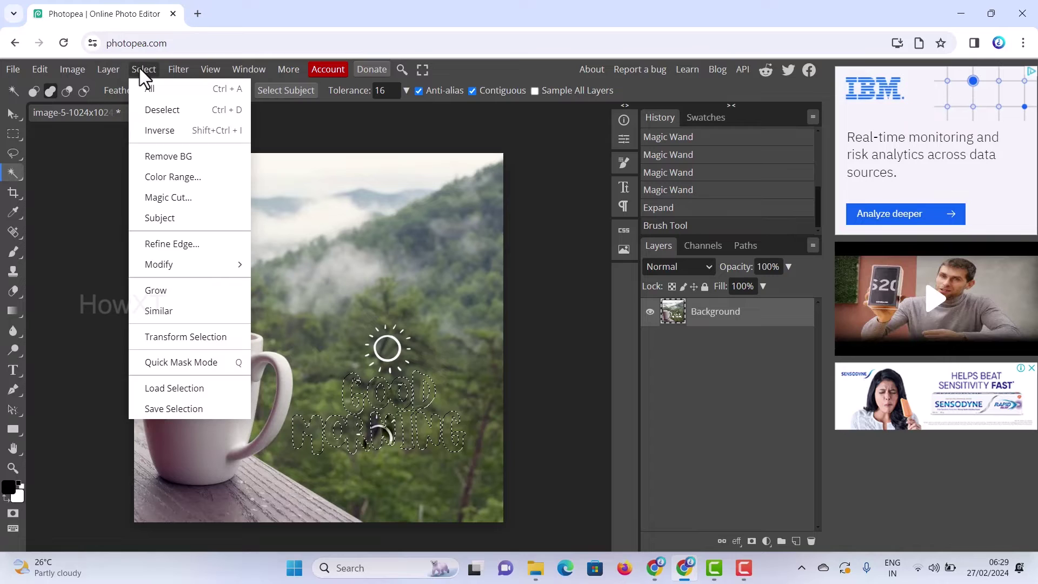
click(167, 107)
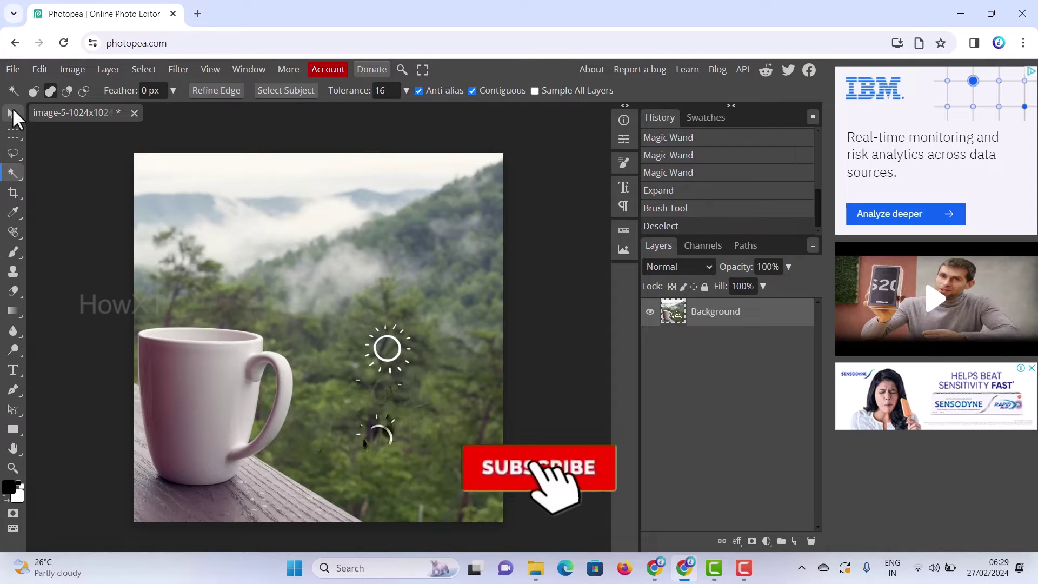
mouse_move(15, 137)
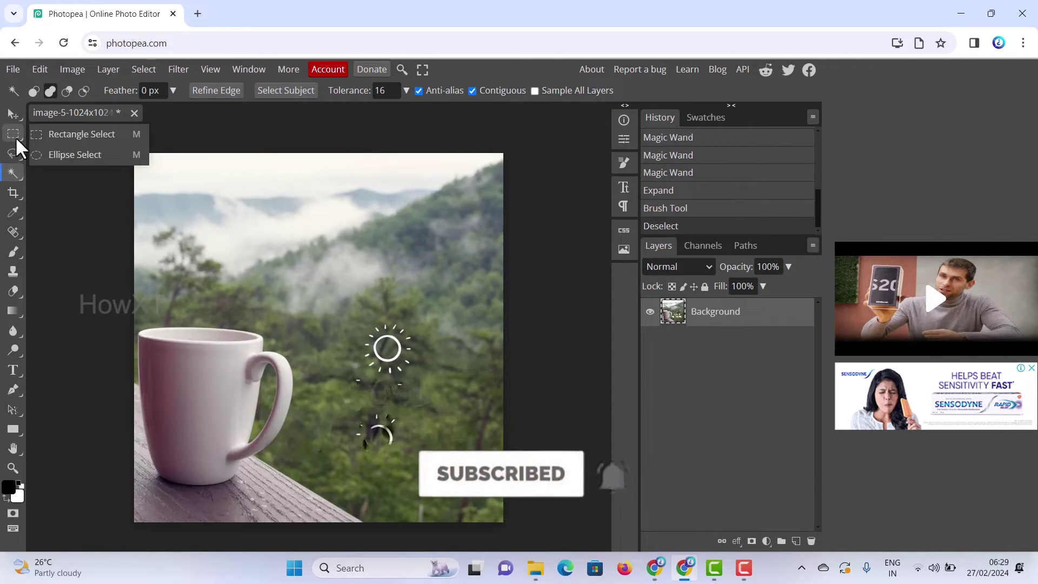
click(59, 154)
drag(374, 352, 431, 413)
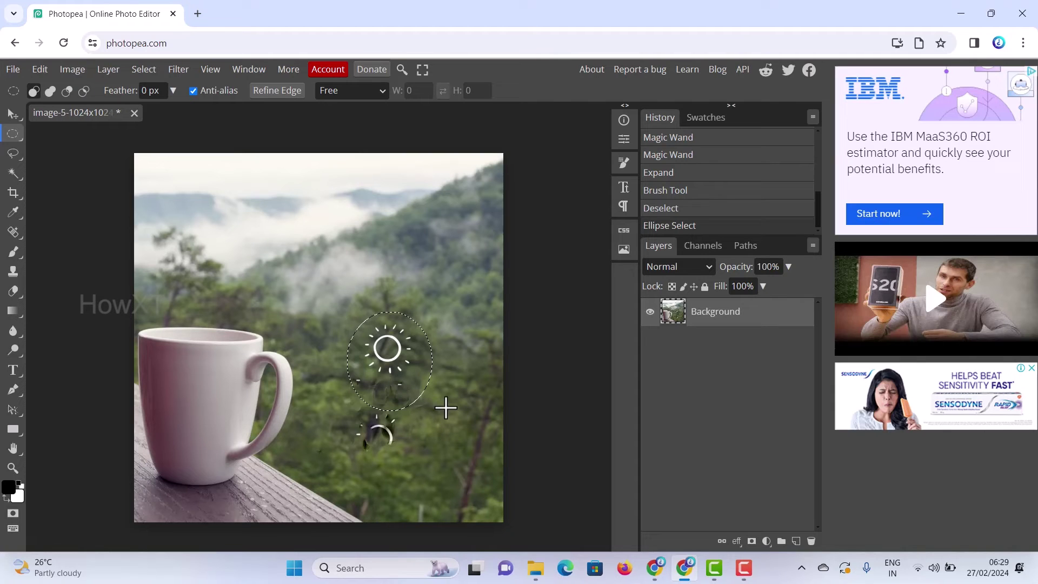
- Apply an Edit > Fill with Content Aware to the oval around the sun icon
click(40, 68)
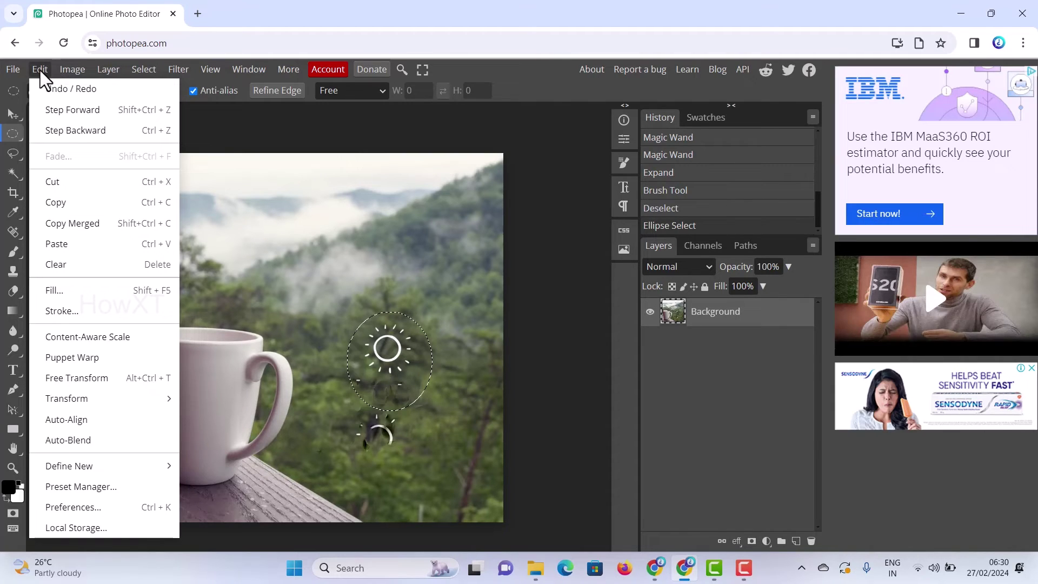
click(69, 288)
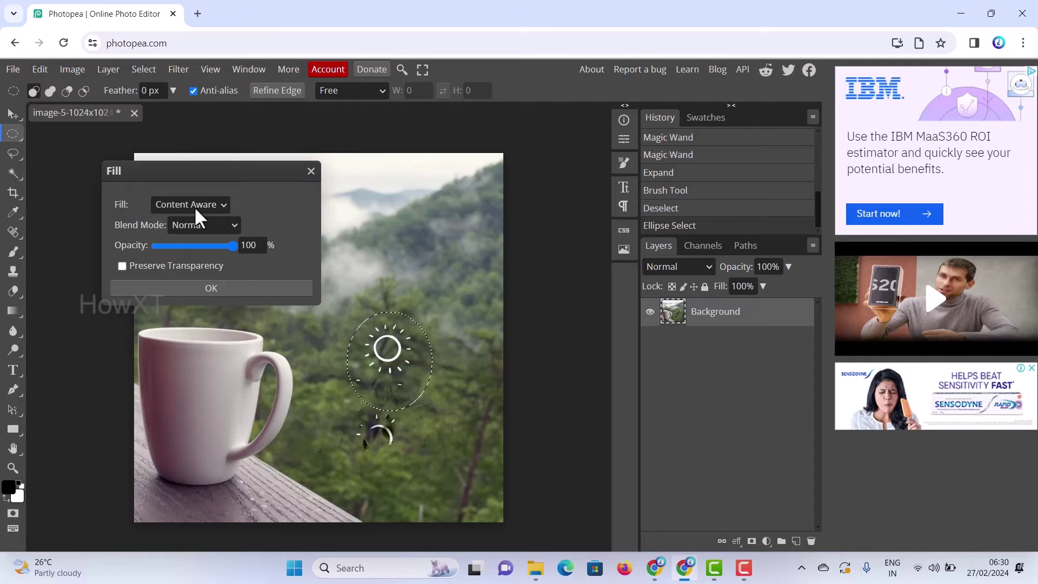
click(201, 287)
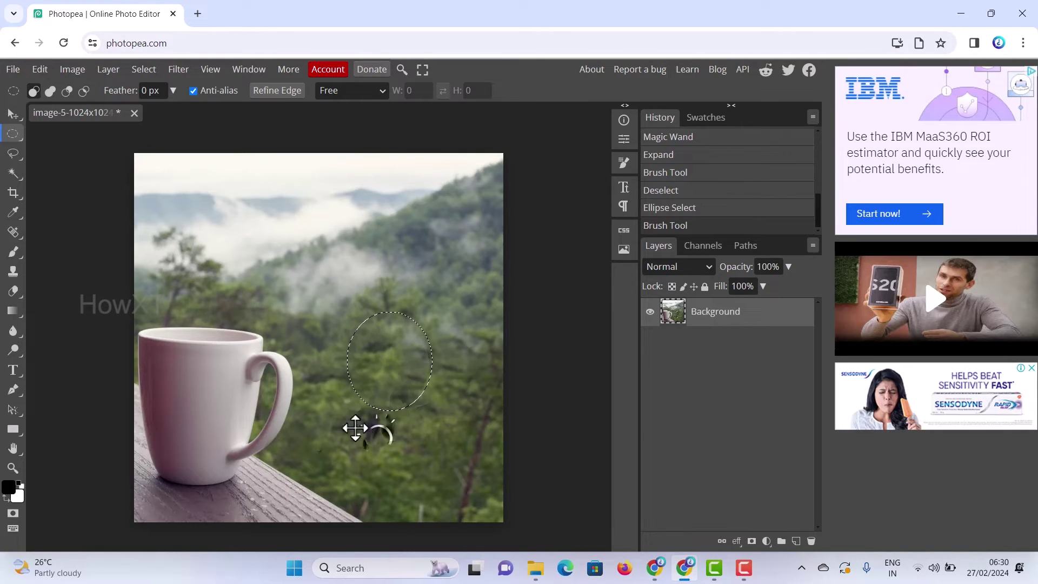
- Content-Aware fill an oval over the leftover sun arc, then deselect
drag(348, 409, 389, 429)
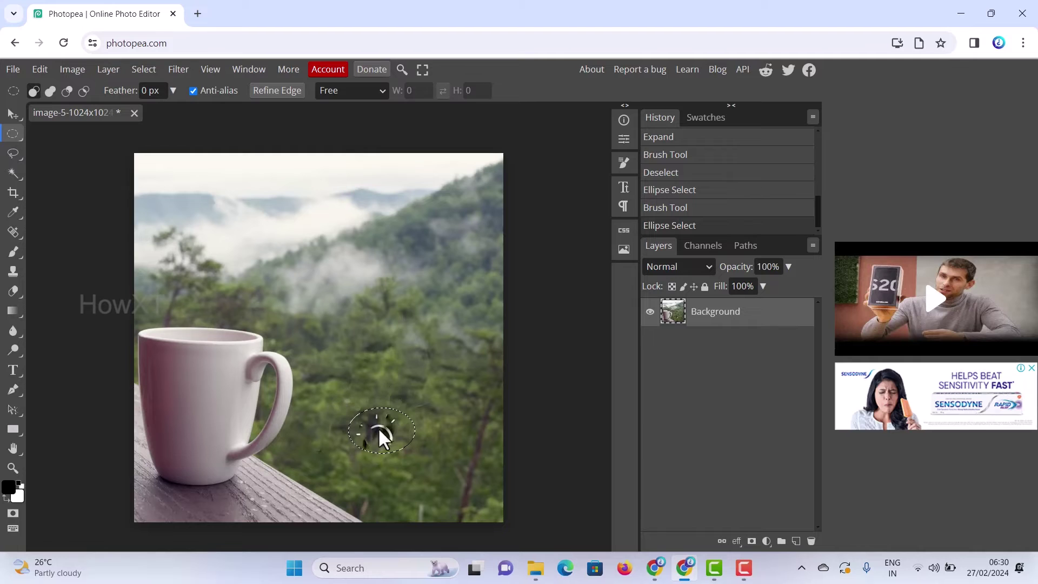
click(40, 70)
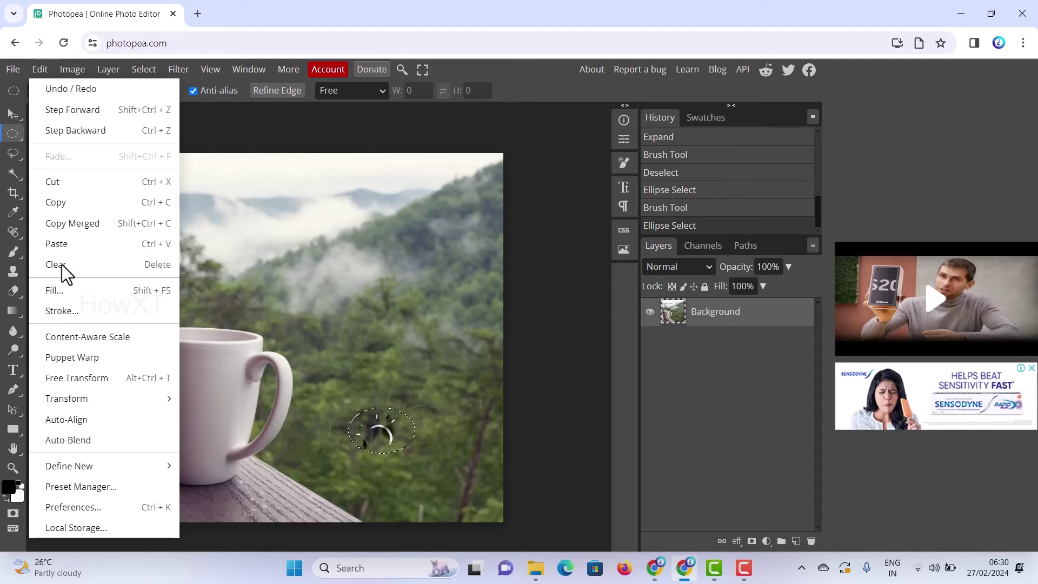
click(85, 292)
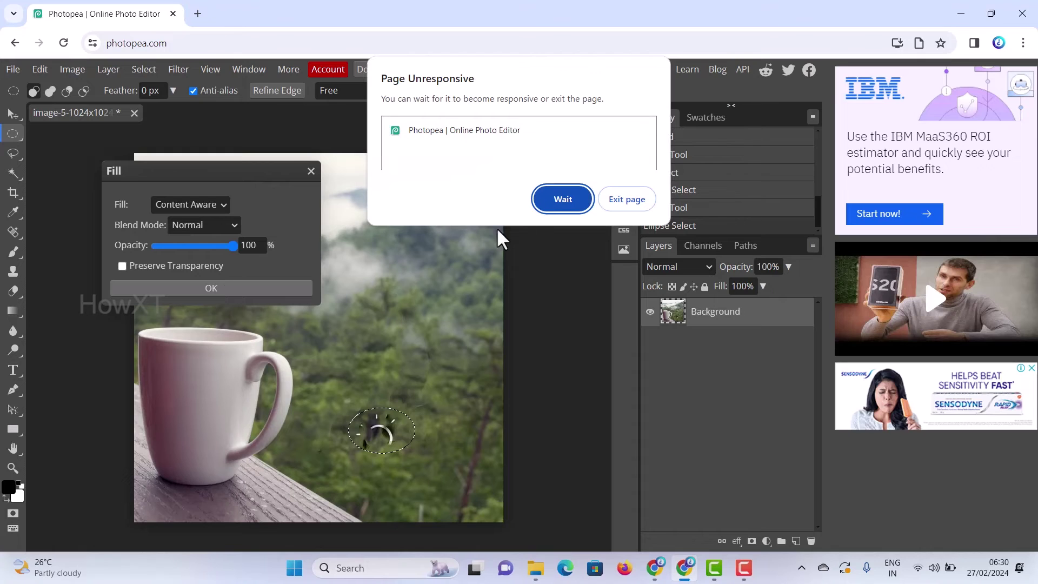
click(549, 197)
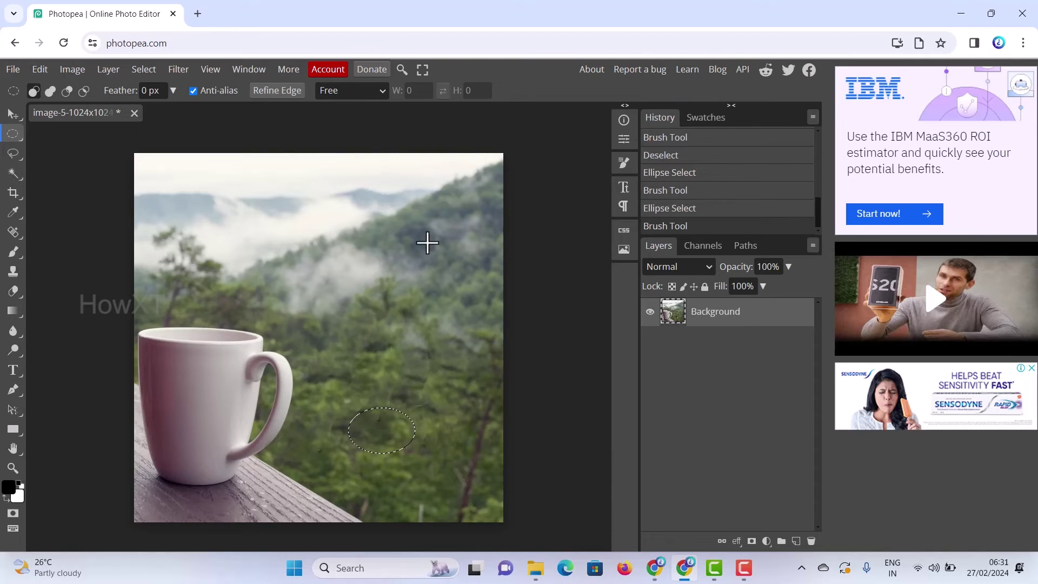
click(144, 69)
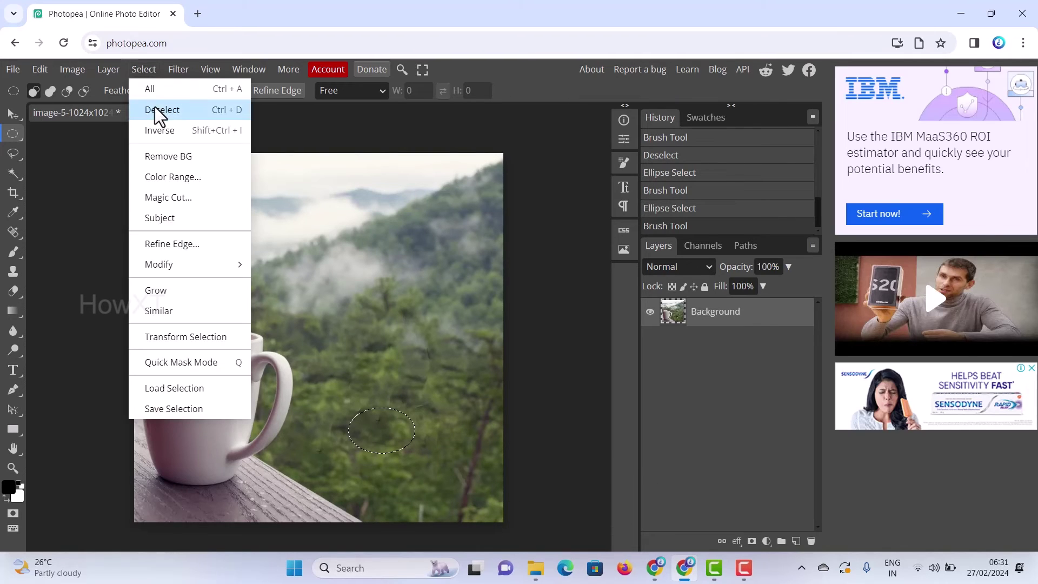
click(385, 296)
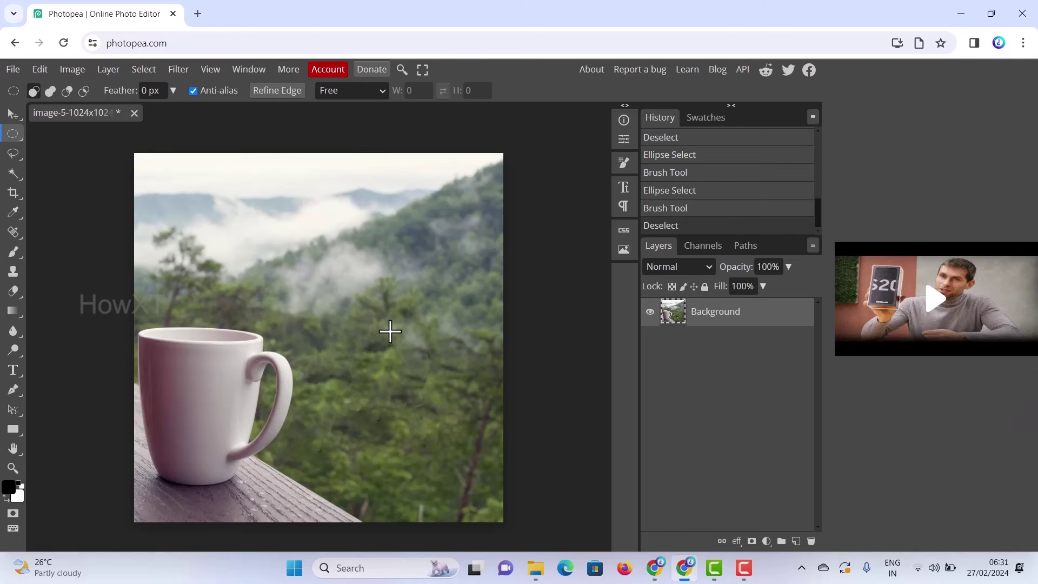
- Check the original image-5-1024x1024 photo in Downloads, then return to the editor
click(535, 568)
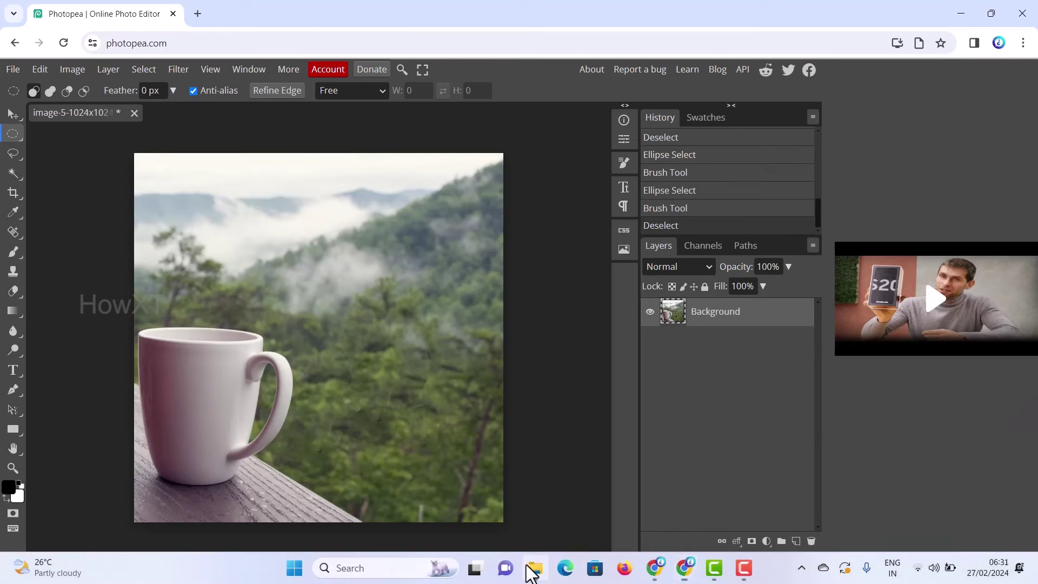
click(440, 217)
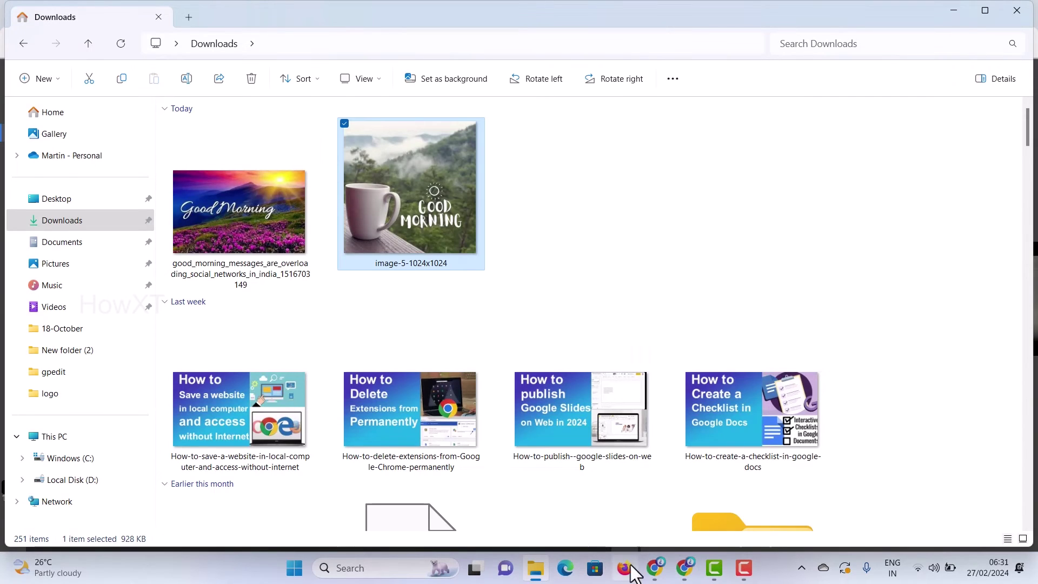
mouse_move(684, 567)
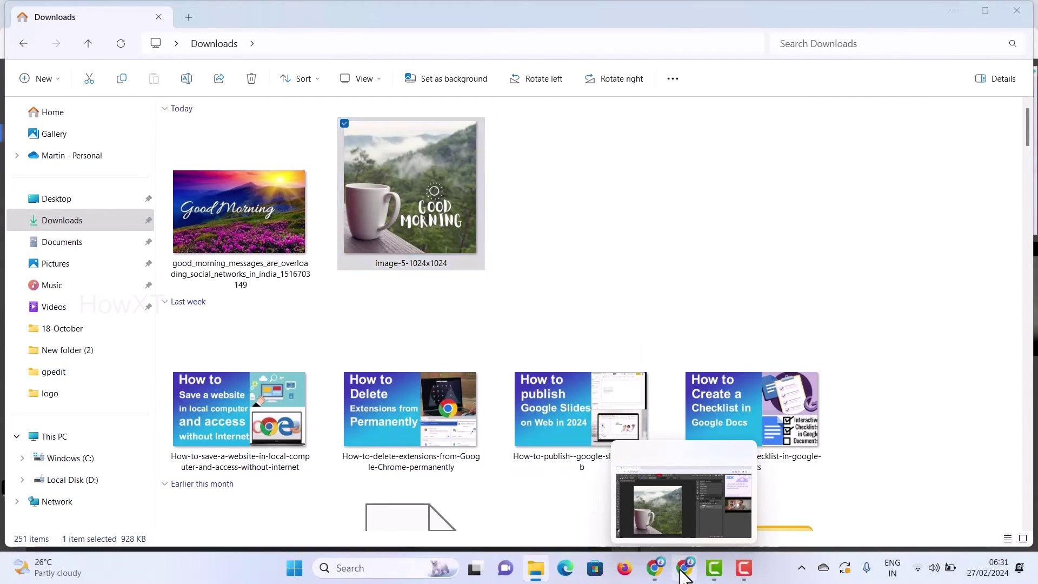
click(686, 508)
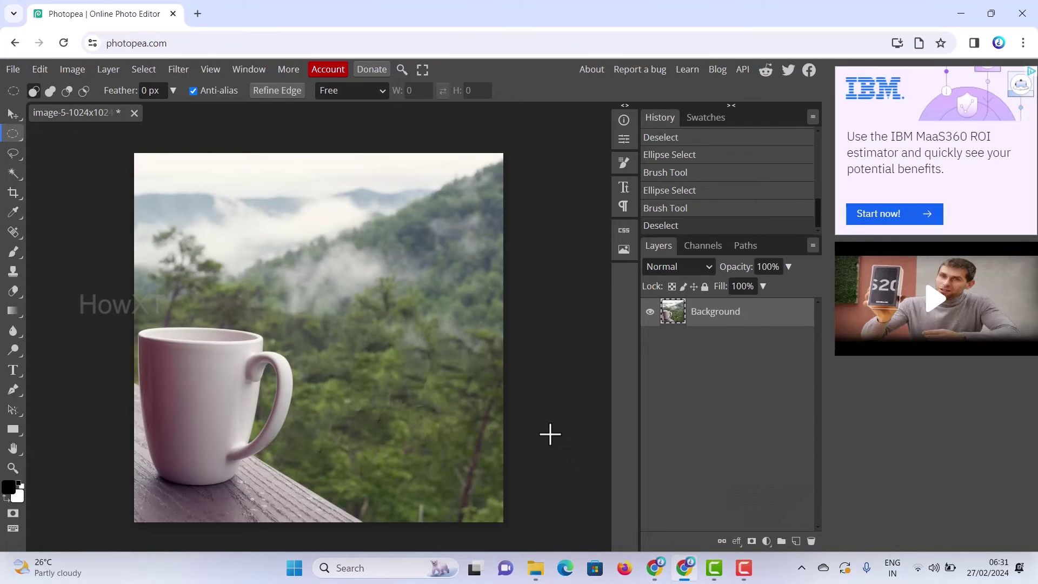
- Export the photo as image-5-1024x1024.jpg at 70% quality into Downloads
click(12, 70)
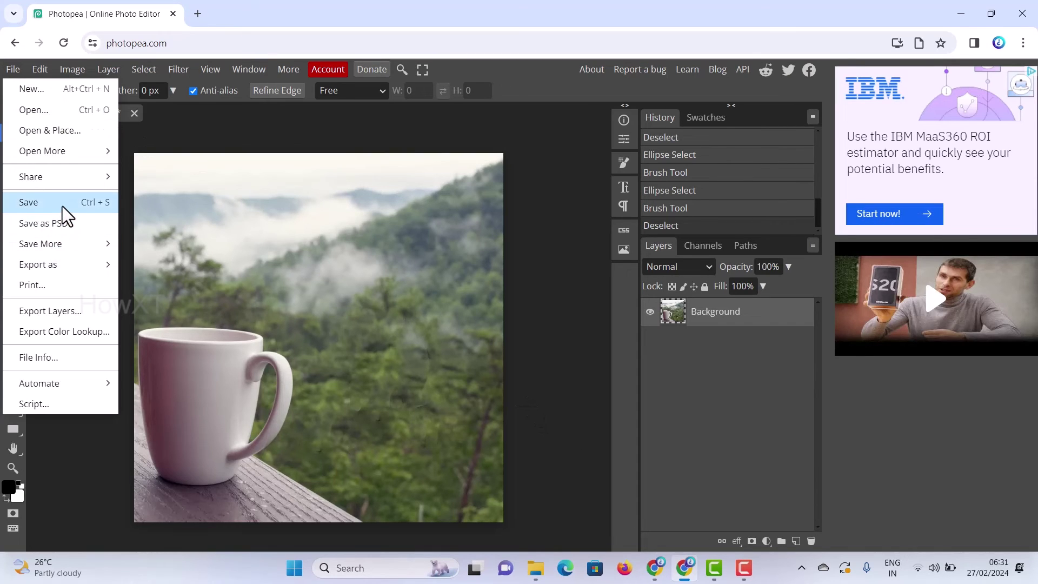
mouse_move(60, 264)
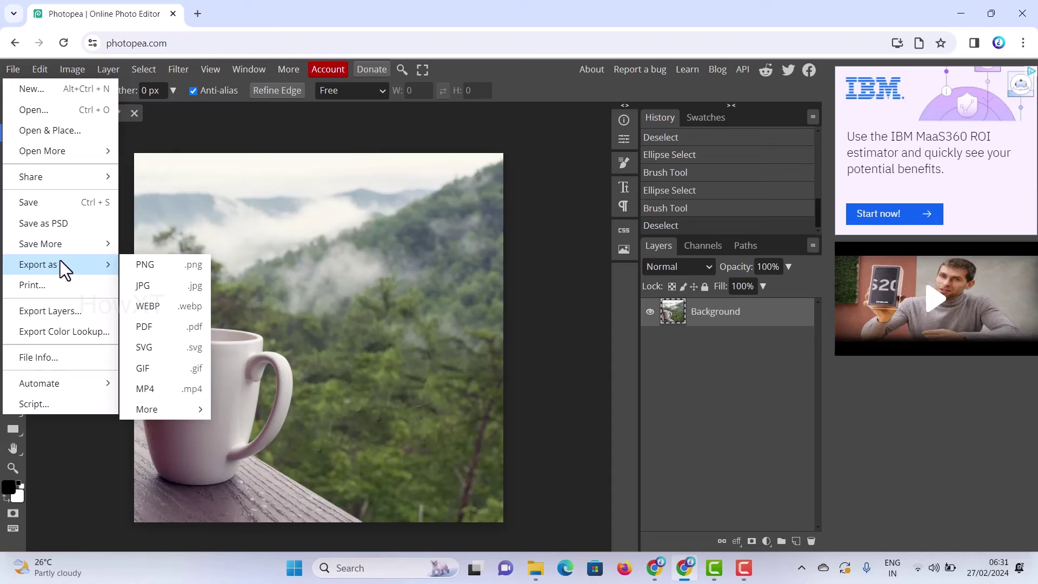
click(170, 284)
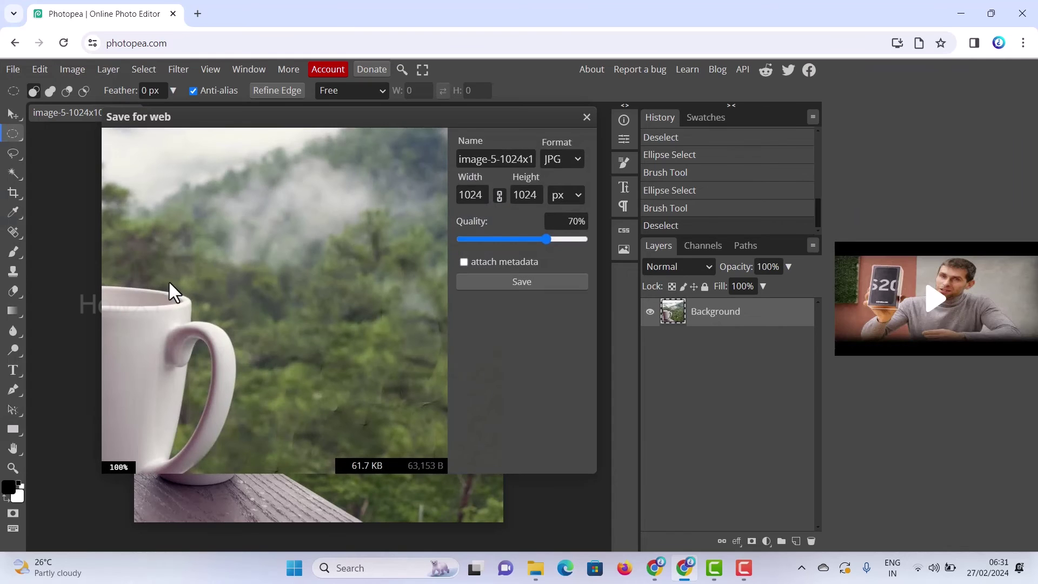
click(529, 282)
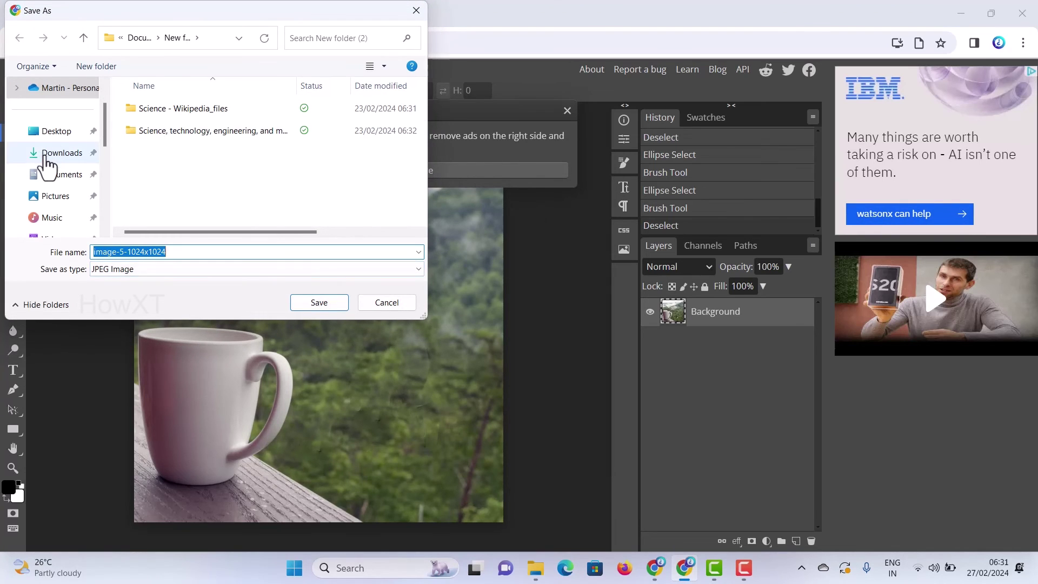
click(52, 153)
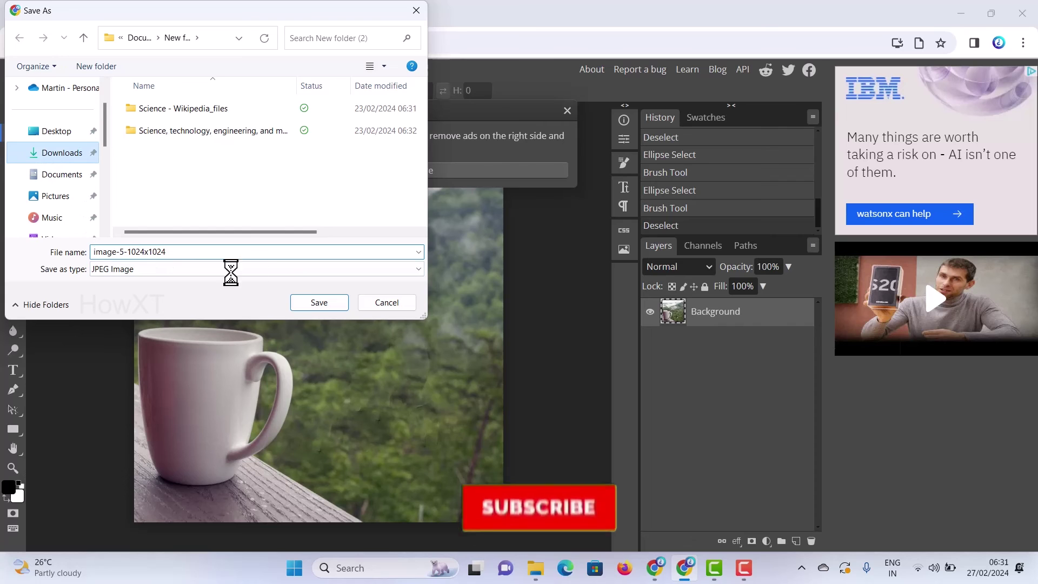
click(313, 301)
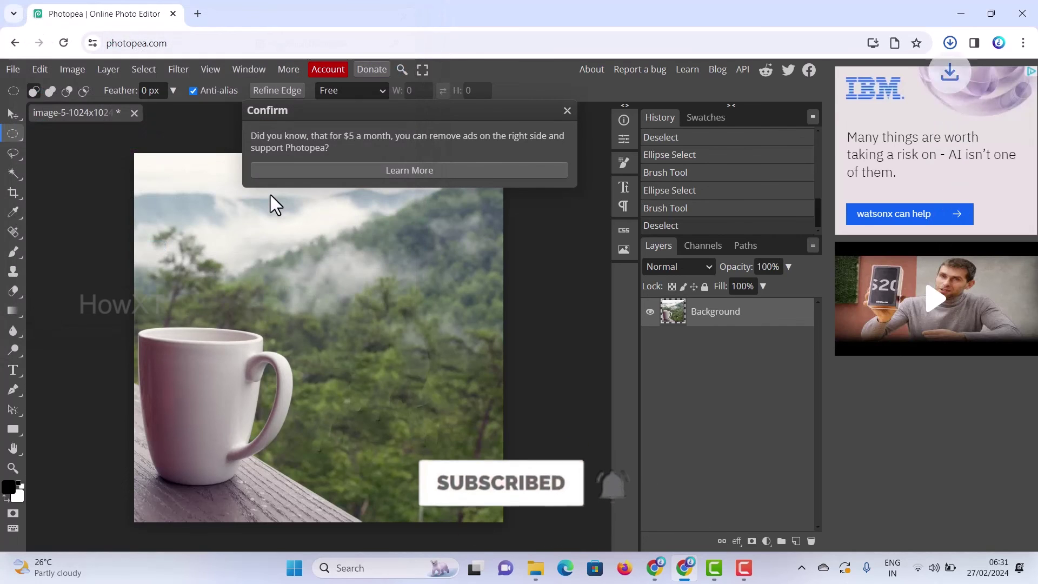
click(567, 110)
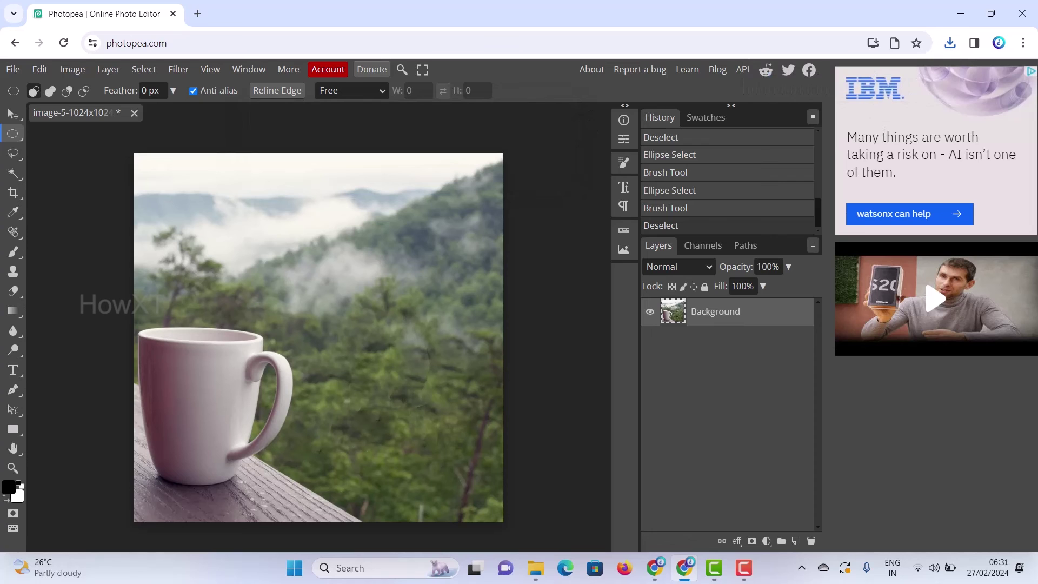
click(949, 46)
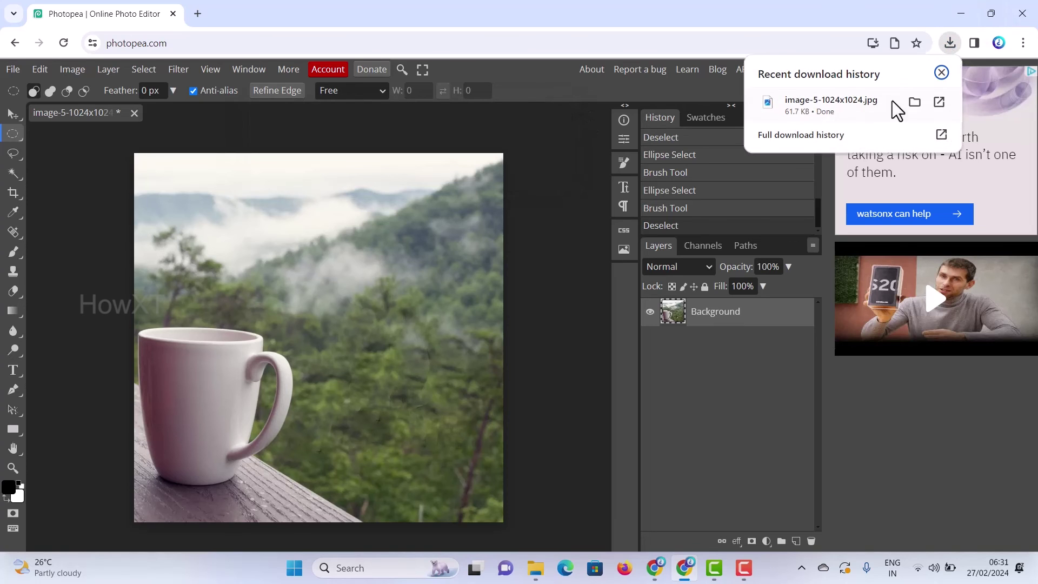
- Show the new JPG export beside the original in Downloads, then minimise File Explorer
click(914, 101)
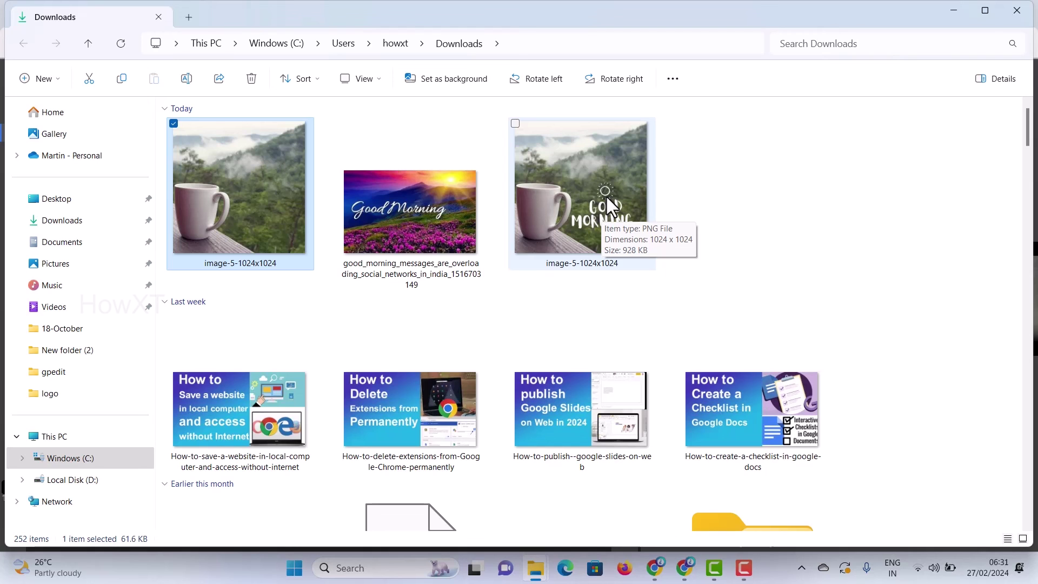
click(949, 17)
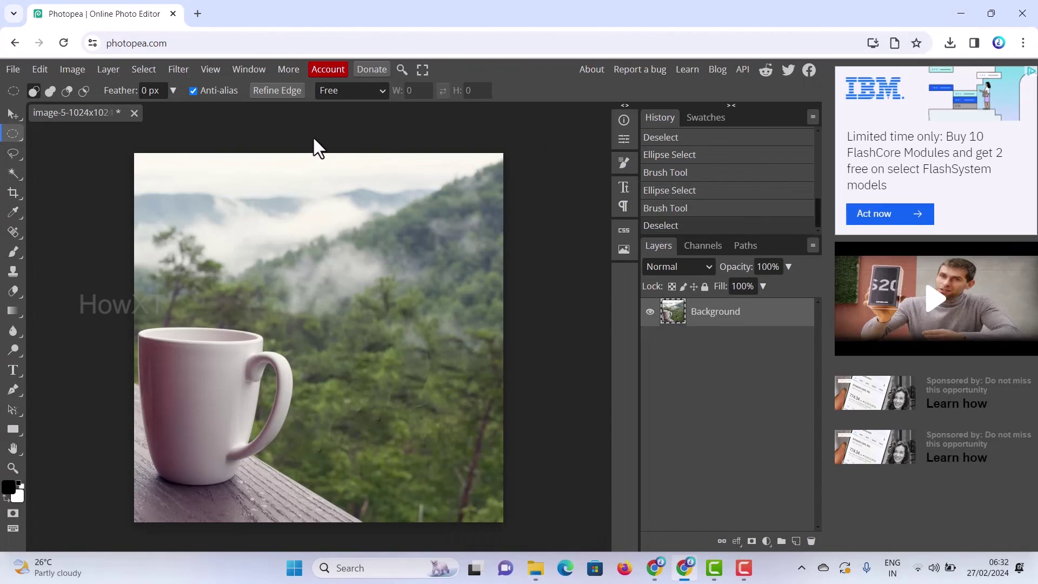